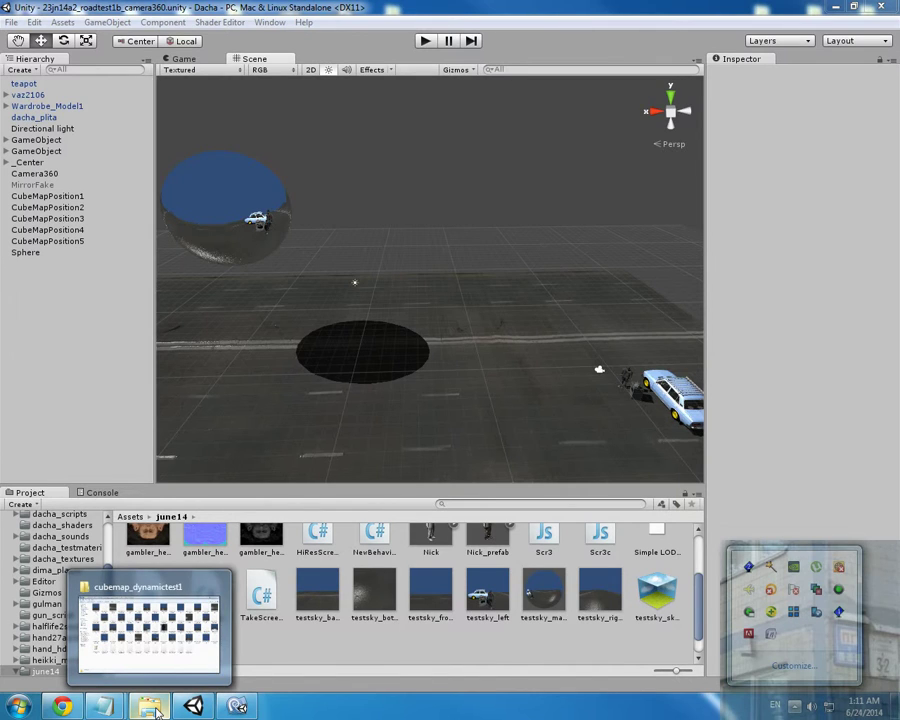
# Examine the reflective sphere above the road from several angles and distances.
pyautogui.click(709, 690)
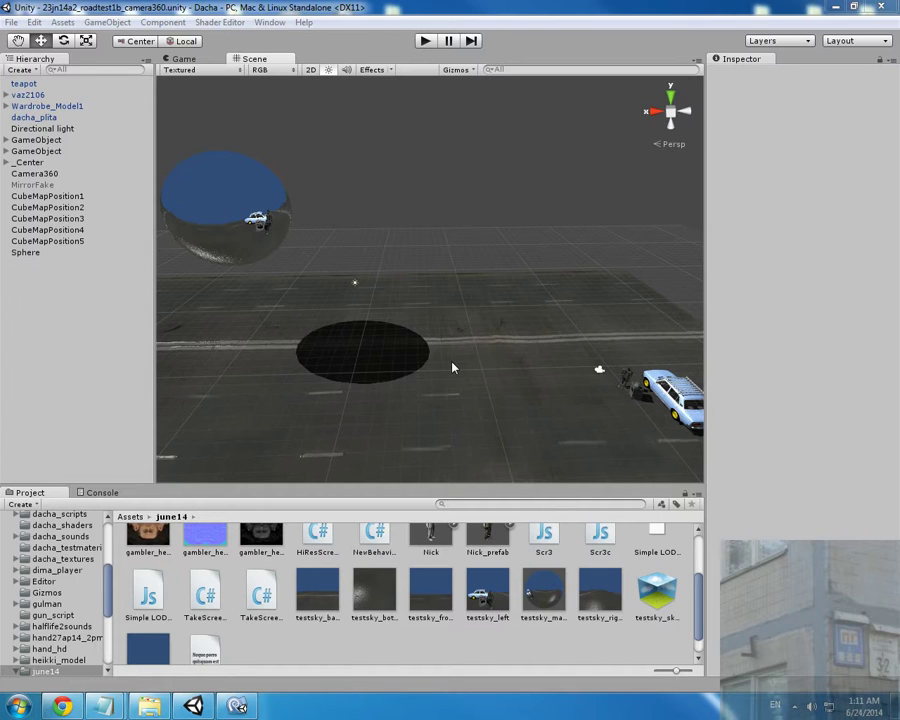
pyautogui.keyDown('alt'); pyautogui.moveTo(426, 311); pyautogui.dragTo(420, 203); pyautogui.keyUp('alt')
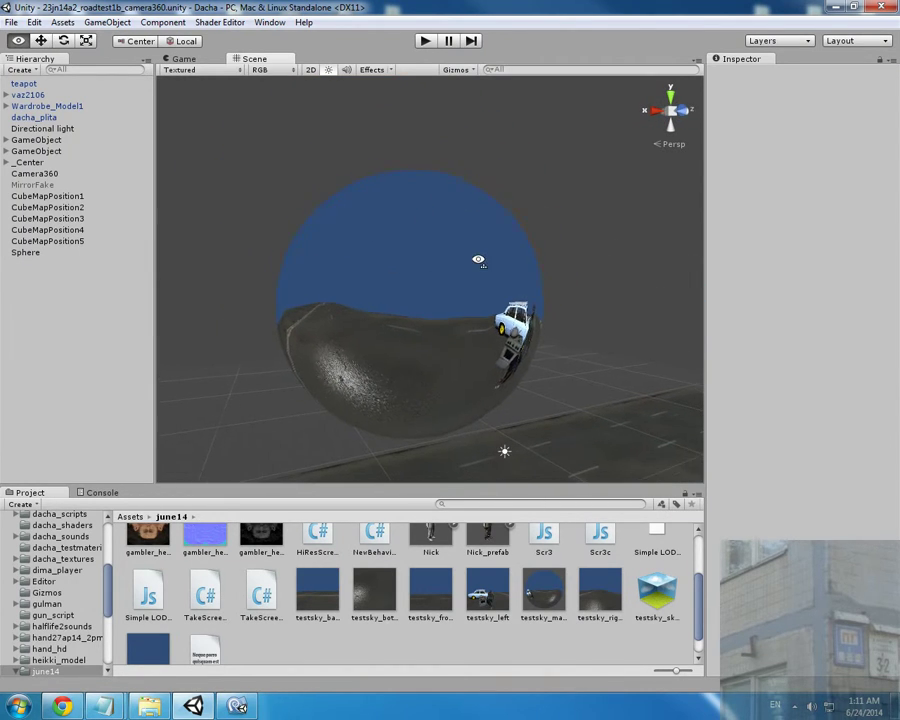
pyautogui.keyDown('alt'); pyautogui.moveTo(478, 261); pyautogui.dragTo(462, 278); pyautogui.keyUp('alt')
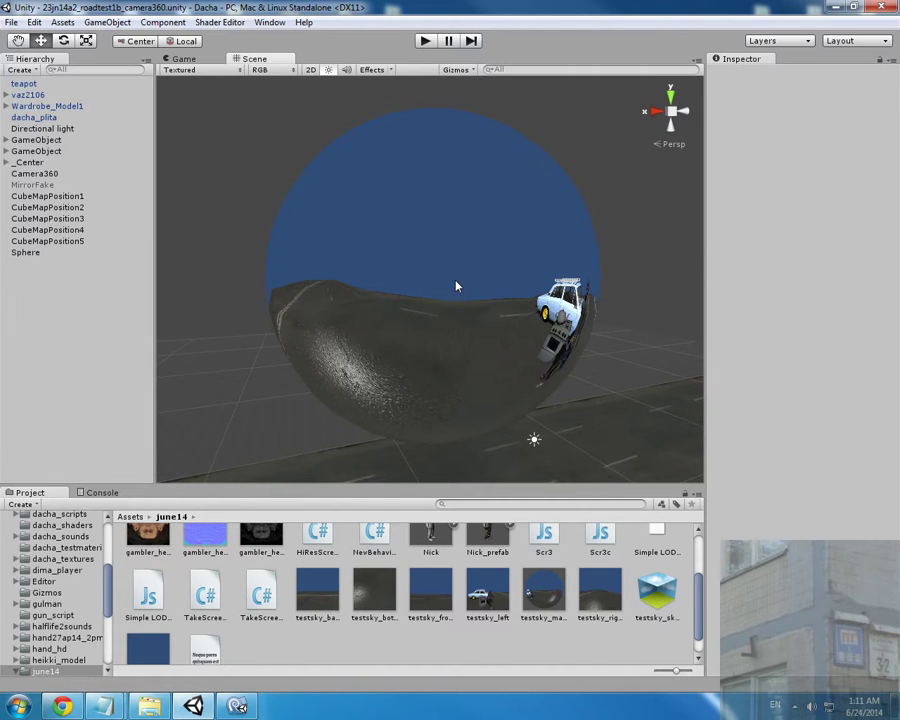
pyautogui.press('s')
pyautogui.moveTo(456, 285); pyautogui.dragTo(459, 262, button='right')
pyautogui.press('w')
pyautogui.press('s')
pyautogui.press('w')
pyautogui.keyDown('alt'); pyautogui.scroll(-5, 459, 264); pyautogui.keyUp('alt')
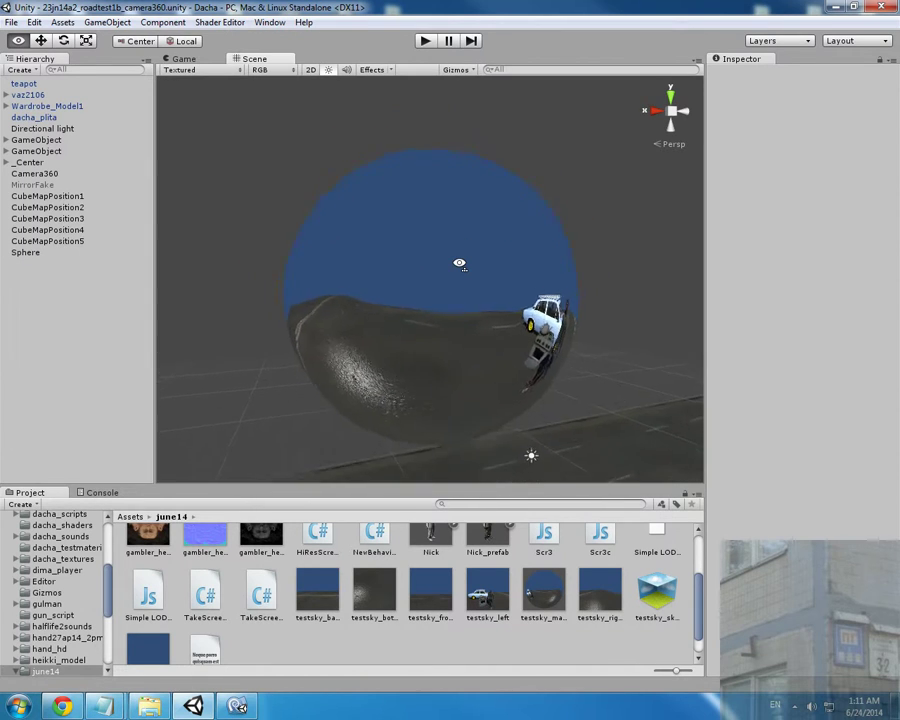
pyautogui.moveTo(461, 270)
pyautogui.keyDown('alt'); pyautogui.mouseDown()
pyautogui.moveTo(456, 257)
pyautogui.moveTo(591, 303)
pyautogui.moveTo(599, 329)
pyautogui.moveTo(559, 304)
pyautogui.moveTo(537, 336)
pyautogui.moveTo(492, 331)
pyautogui.moveTo(482, 325)
pyautogui.moveTo(480, 277)
pyautogui.moveTo(460, 279)
pyautogui.moveTo(456, 290)
pyautogui.moveTo(447, 284)
pyautogui.mouseUp(); pyautogui.keyUp('alt')
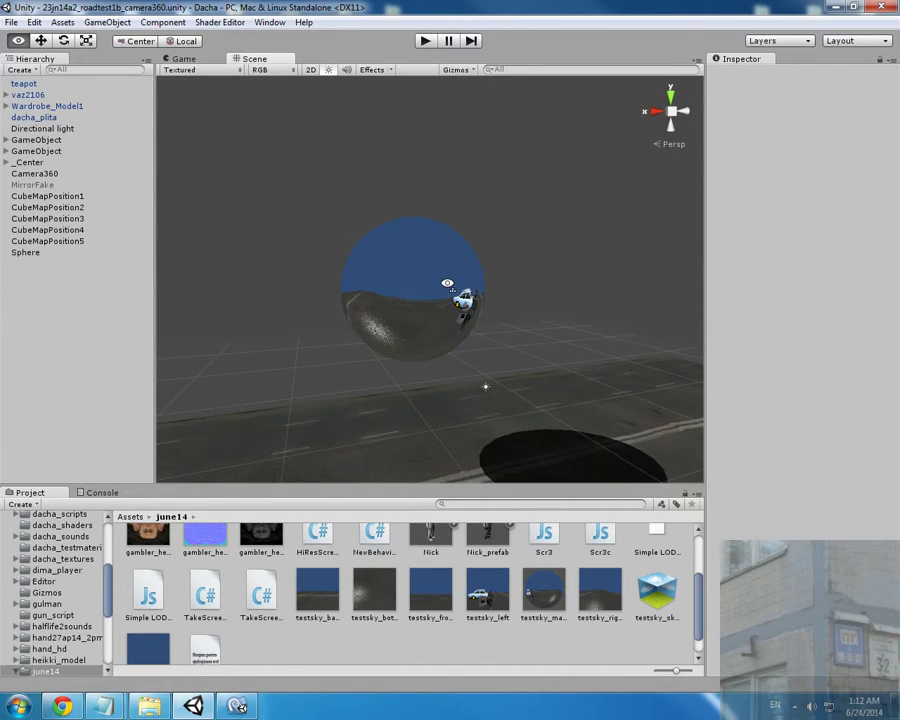
pyautogui.moveTo(447, 284)
pyautogui.keyDown('alt'); pyautogui.mouseDown()
pyautogui.moveTo(488, 305)
pyautogui.moveTo(455, 303)
pyautogui.mouseUp(); pyautogui.keyUp('alt')
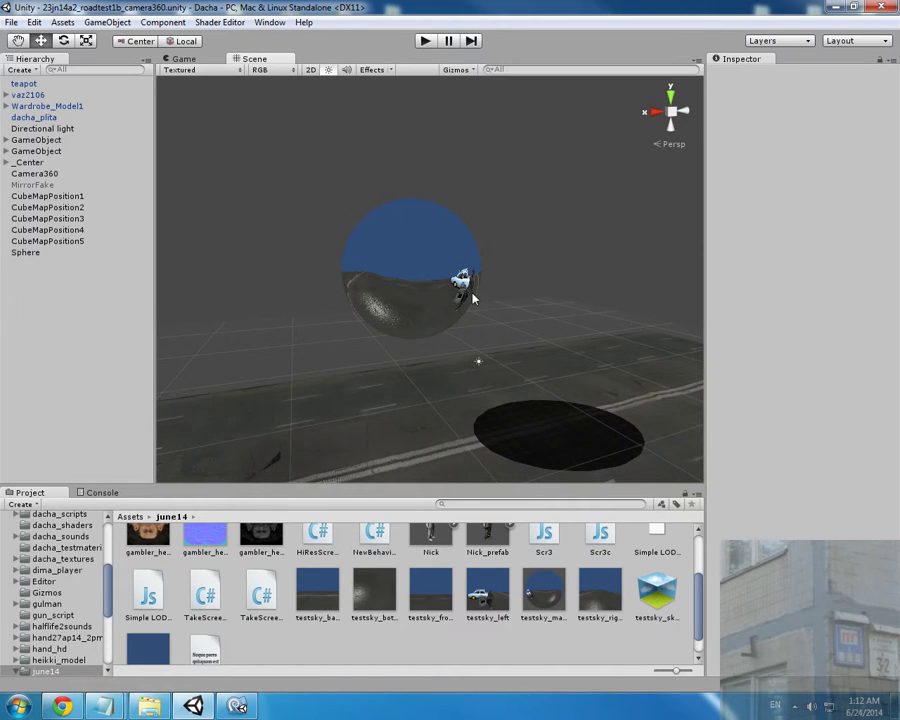
pyautogui.keyDown('alt'); pyautogui.moveTo(472, 300); pyautogui.dragTo(522, 308); pyautogui.keyUp('alt')
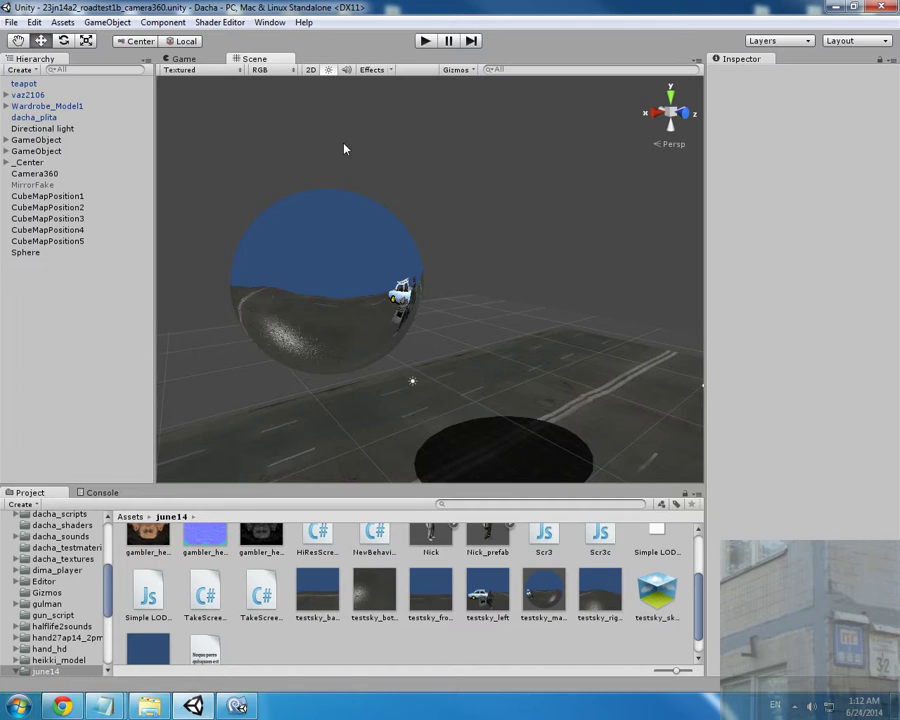
pyautogui.keyDown('alt'); pyautogui.moveTo(344, 147); pyautogui.dragTo(416, 317); pyautogui.keyUp('alt')
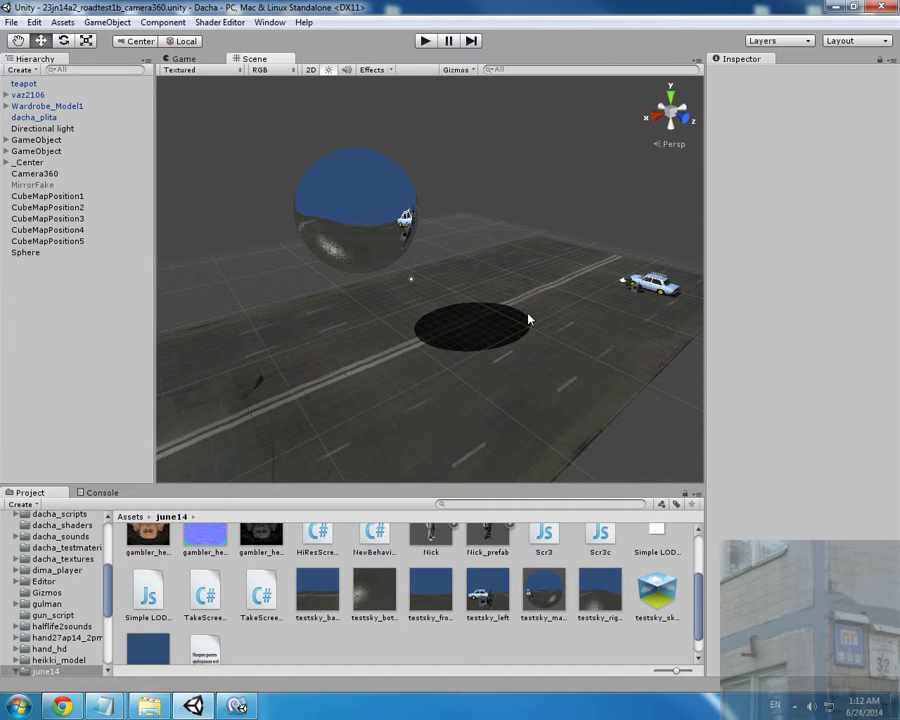
# Select CubeMapPosition1 through CubeMapPosition5 together, view their trigger spheres around the car, and clear the selection.
pyautogui.click(47, 196)
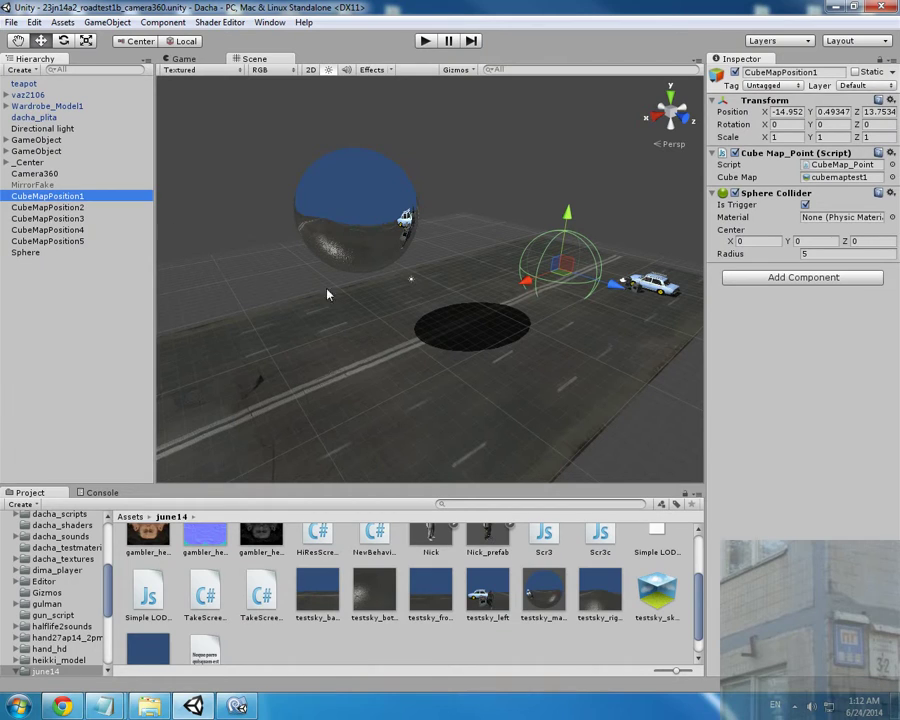
pyautogui.keyDown('ctrl'); pyautogui.click(76, 241); pyautogui.keyUp('ctrl')
pyautogui.keyDown('ctrl'); pyautogui.click(77, 231); pyautogui.keyUp('ctrl')
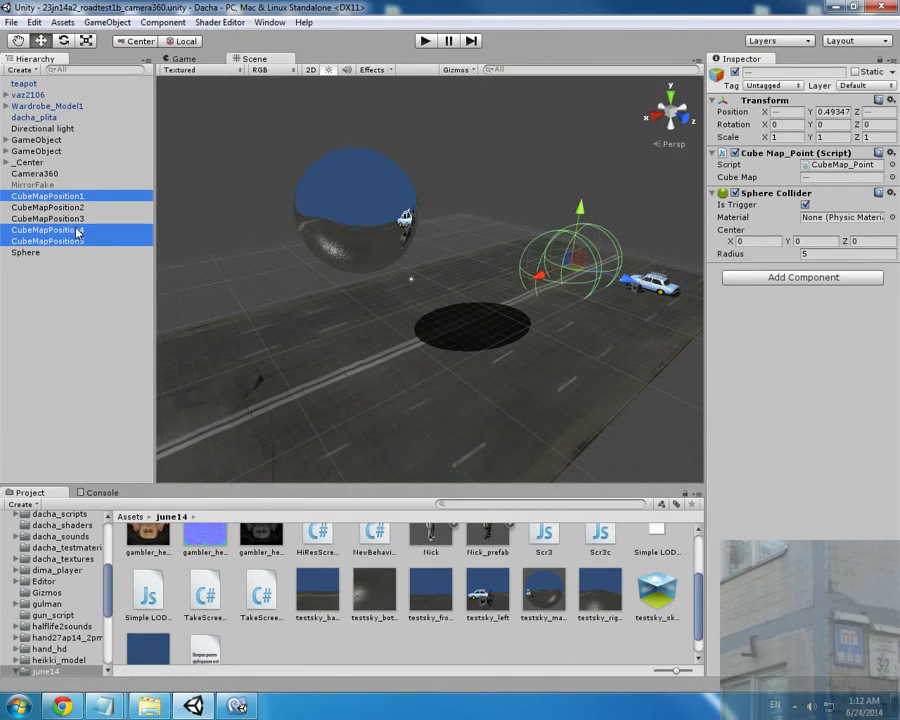
pyautogui.keyDown('ctrl'); pyautogui.click(77, 219); pyautogui.keyUp('ctrl')
pyautogui.keyDown('ctrl'); pyautogui.click(77, 208); pyautogui.keyUp('ctrl')
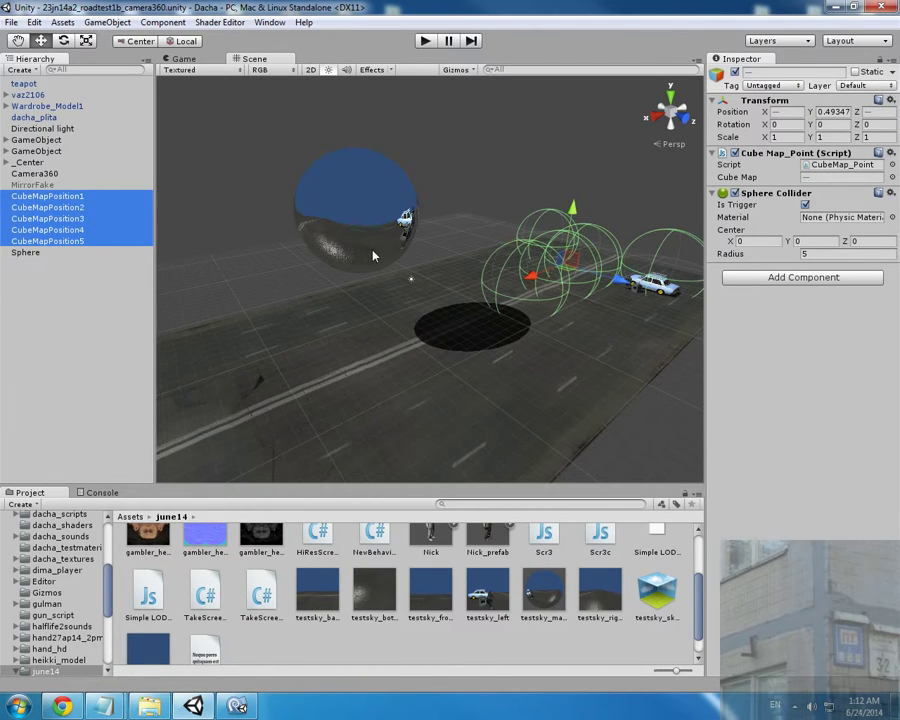
pyautogui.keyDown('alt'); pyautogui.moveTo(370, 256); pyautogui.dragTo(568, 128); pyautogui.keyUp('alt')
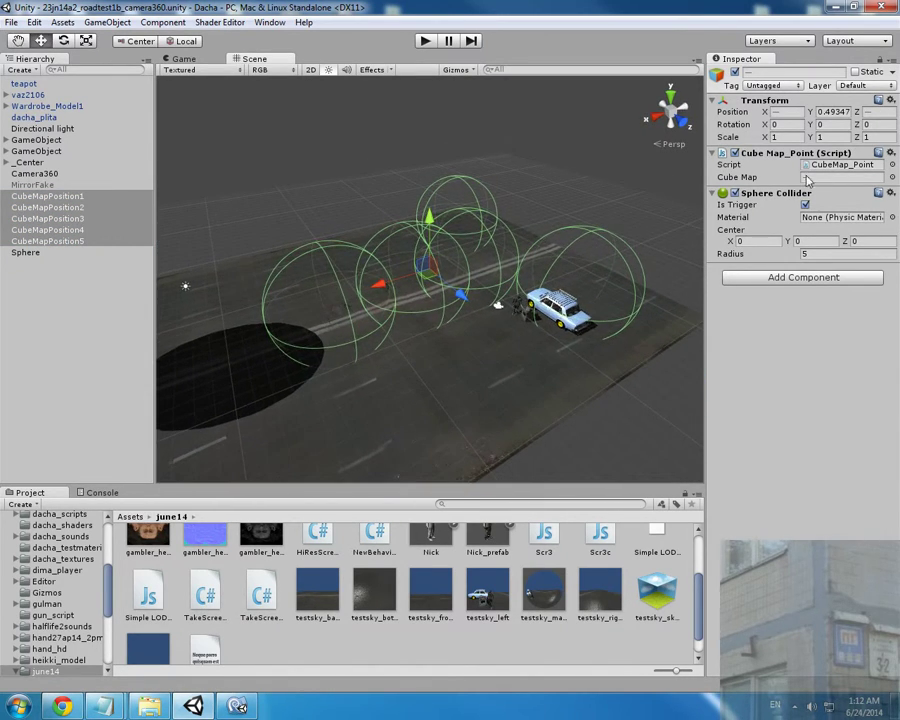
pyautogui.click(572, 184)
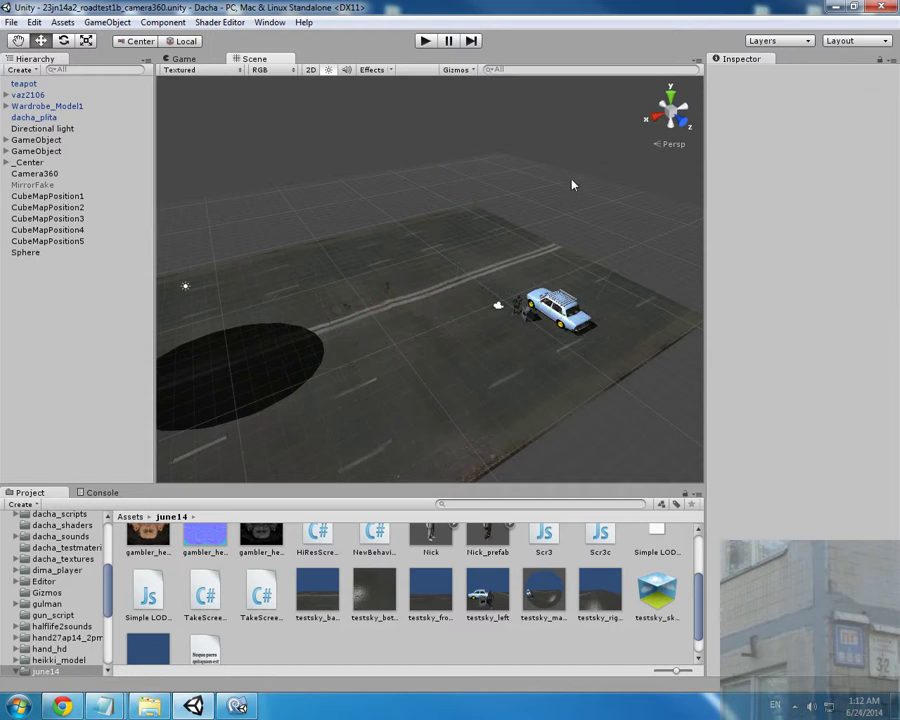
# Select CubeMapPosition1 and review its CubeMap_Point.js script in MonoDevelop, covering the CubeMap variable and the SetTexture arguments.
pyautogui.click(60, 196)
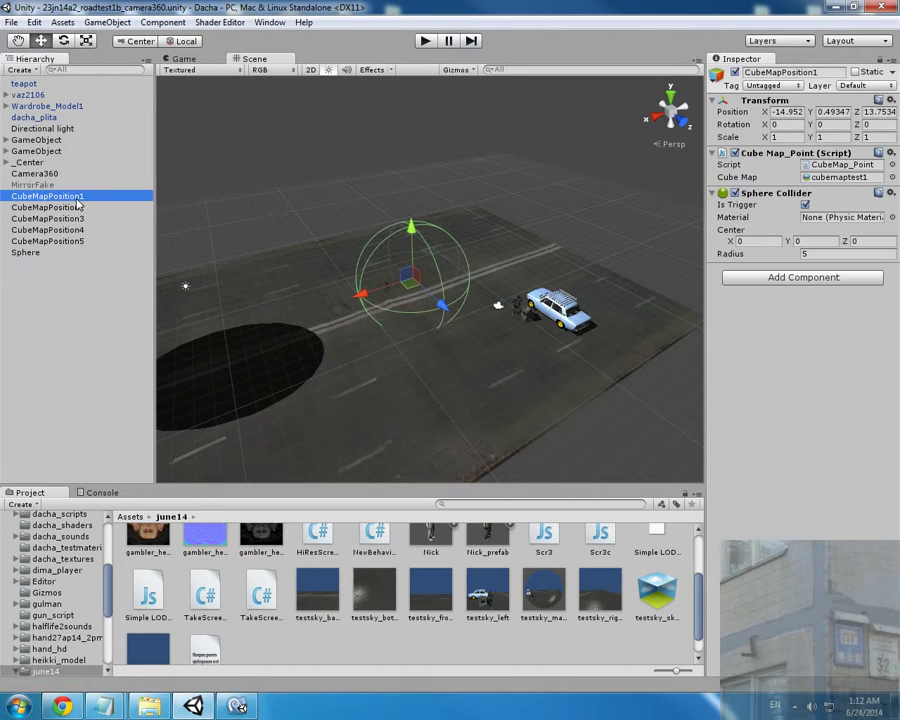
pyautogui.click(238, 706)
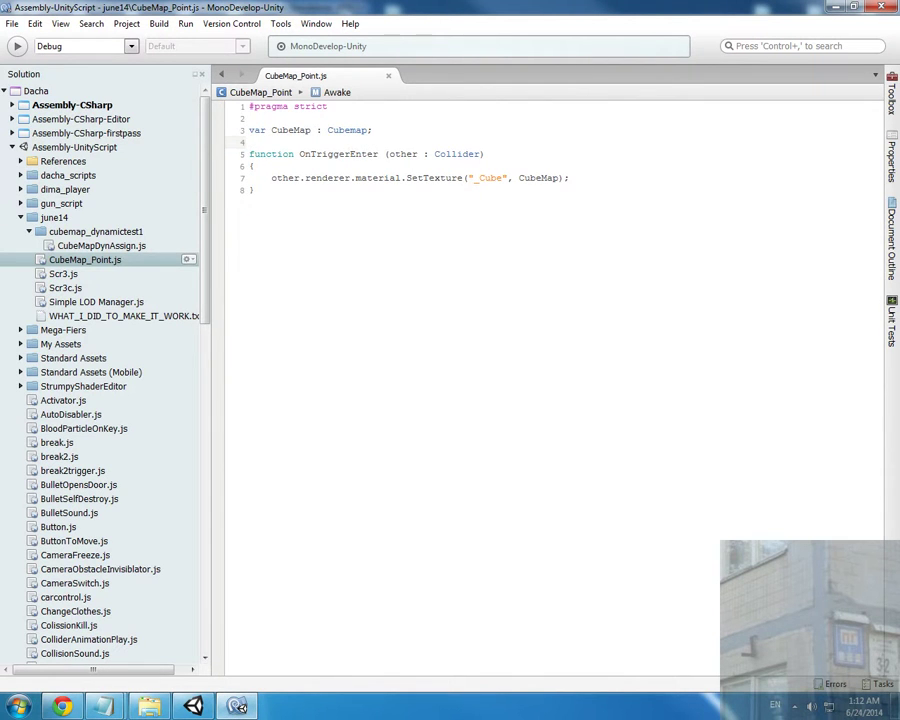
pyautogui.moveTo(372, 130); pyautogui.dragTo(249, 130)
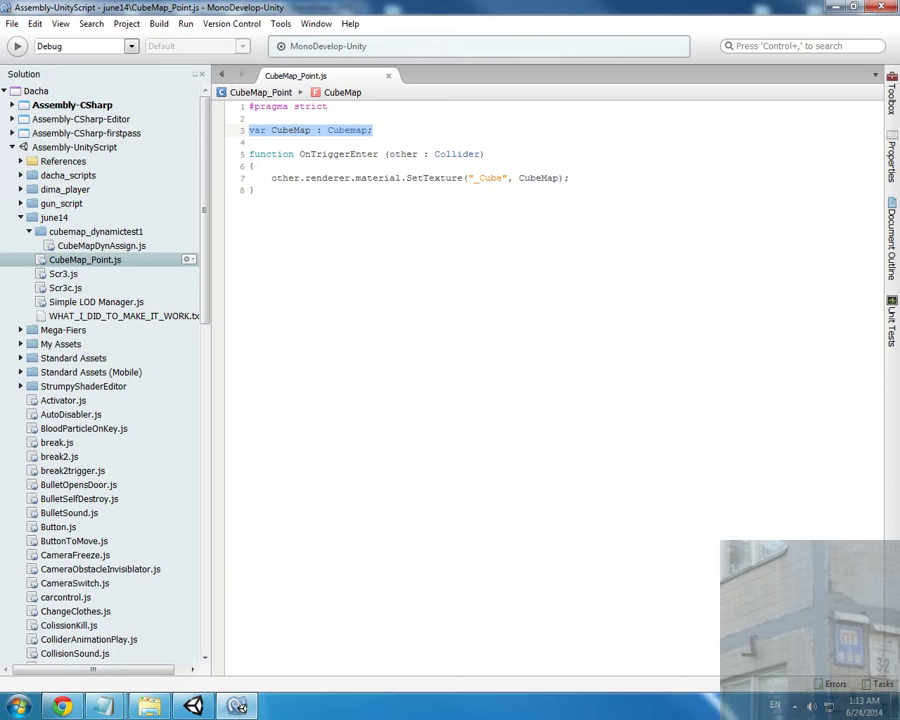
pyautogui.moveTo(469, 178); pyautogui.dragTo(507, 178)
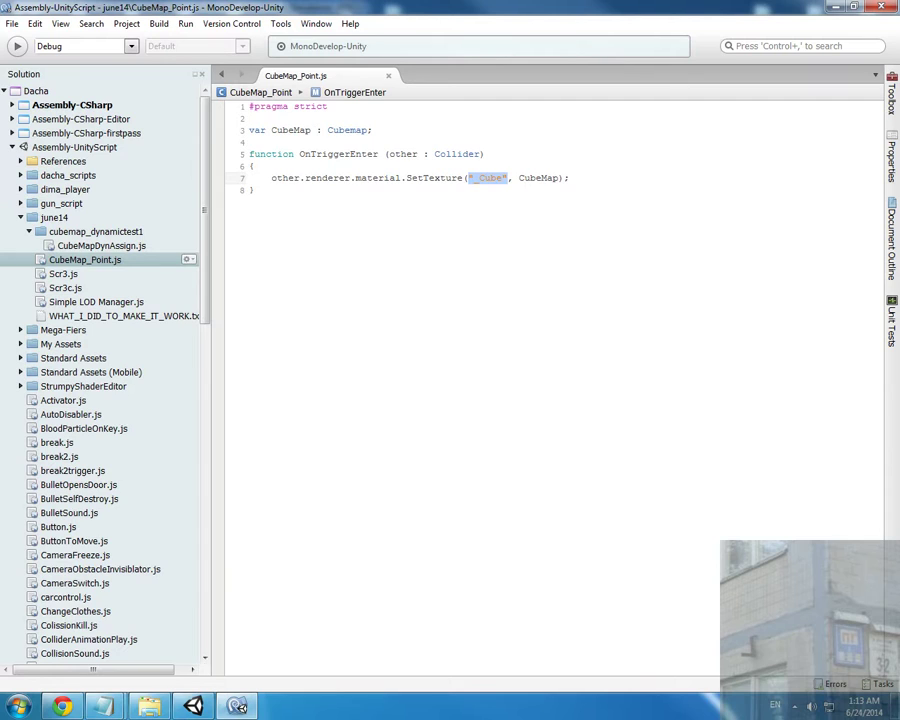
pyautogui.moveTo(519, 178); pyautogui.dragTo(558, 178)
pyautogui.moveTo(328, 130); pyautogui.dragTo(367, 130)
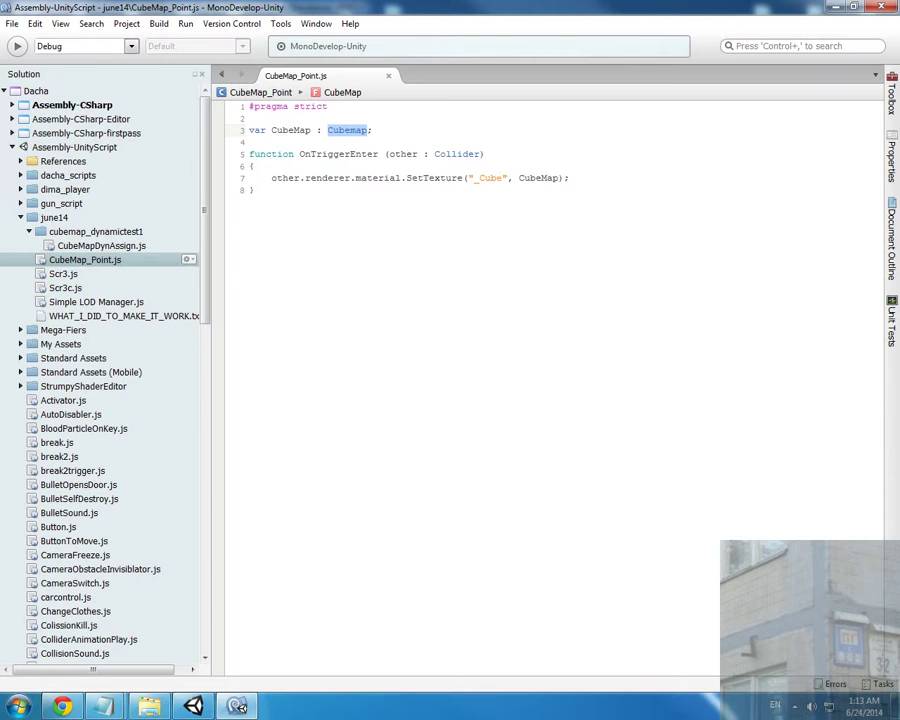
# Switch back to Unity and check the script and collider settings of CubeMapPosition2 through CubeMapPosition5 one by one.
pyautogui.hotkey('alt', 'Tab')
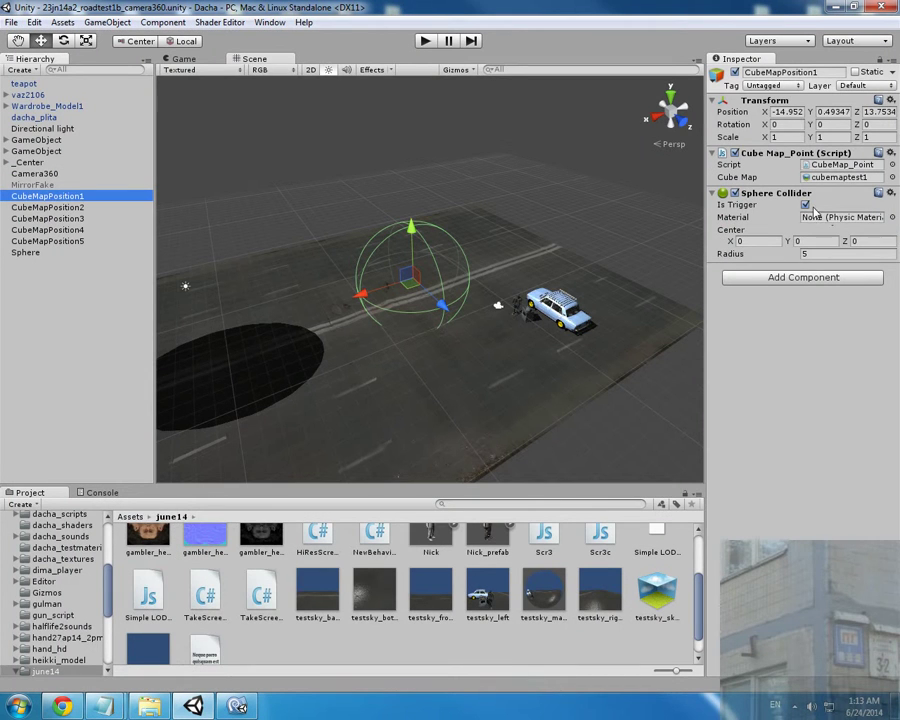
pyautogui.click(82, 208)
pyautogui.click(62, 219)
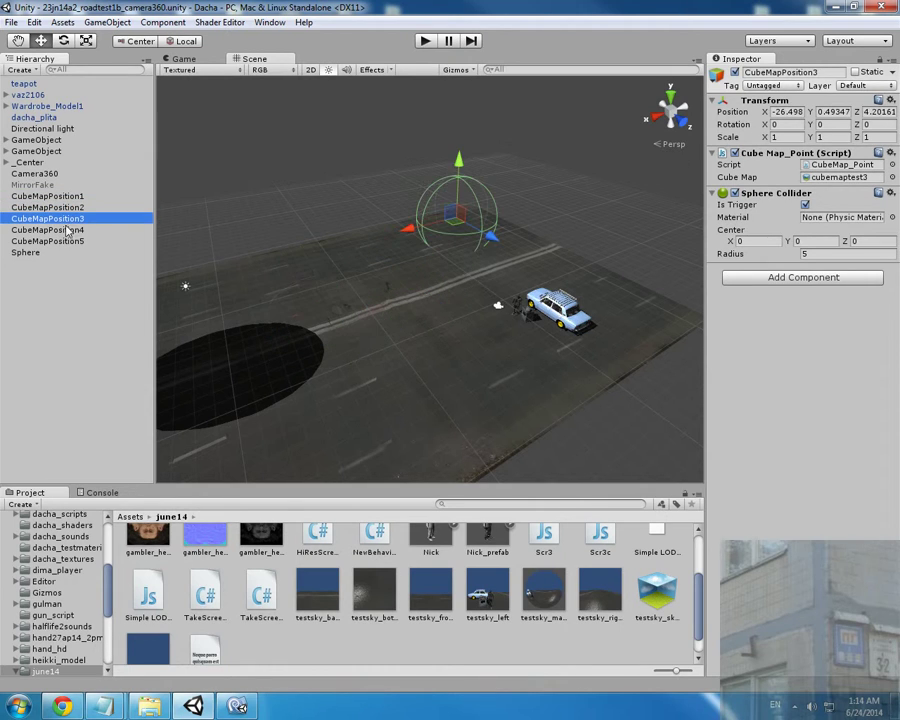
pyautogui.click(64, 230)
pyautogui.click(62, 241)
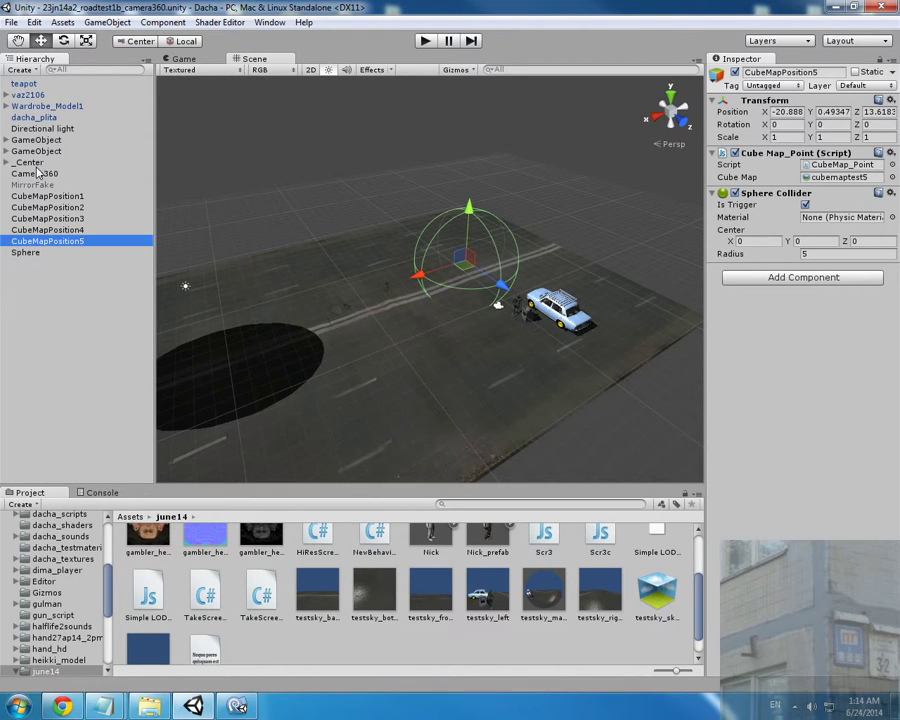
# Select the Sphere object, frame it in the scene, and inspect its collider, renderer and rigidbody components.
pyautogui.click(34, 252)
pyautogui.press('f')
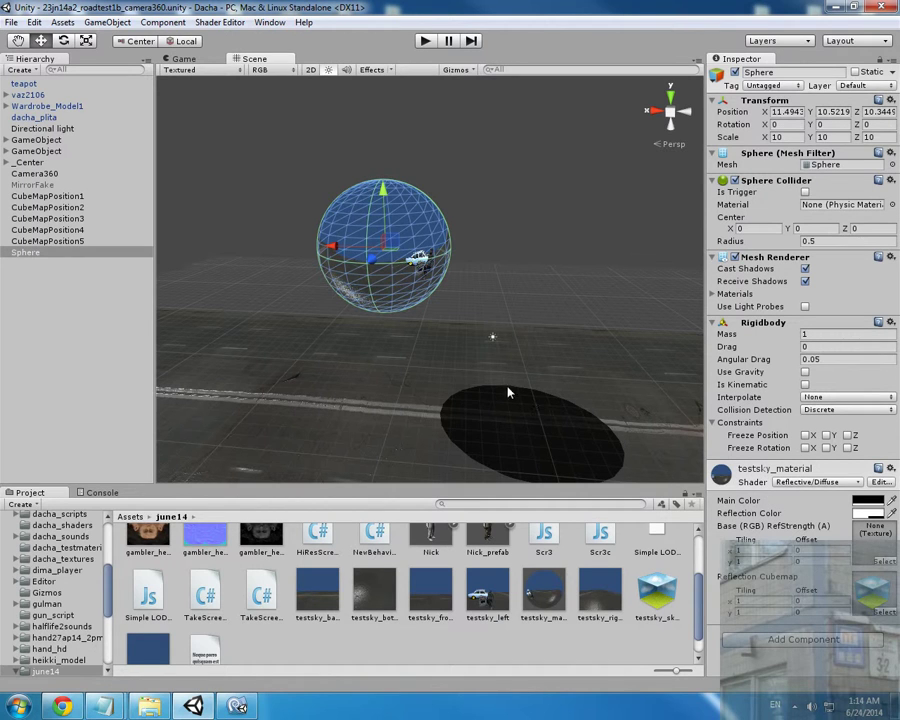
pyautogui.keyDown('alt'); pyautogui.moveTo(368, 334); pyautogui.dragTo(545, 295); pyautogui.keyUp('alt')
# Select the vaz2106 car in the scene and inspect its components and child parts.
pyautogui.click(545, 295)
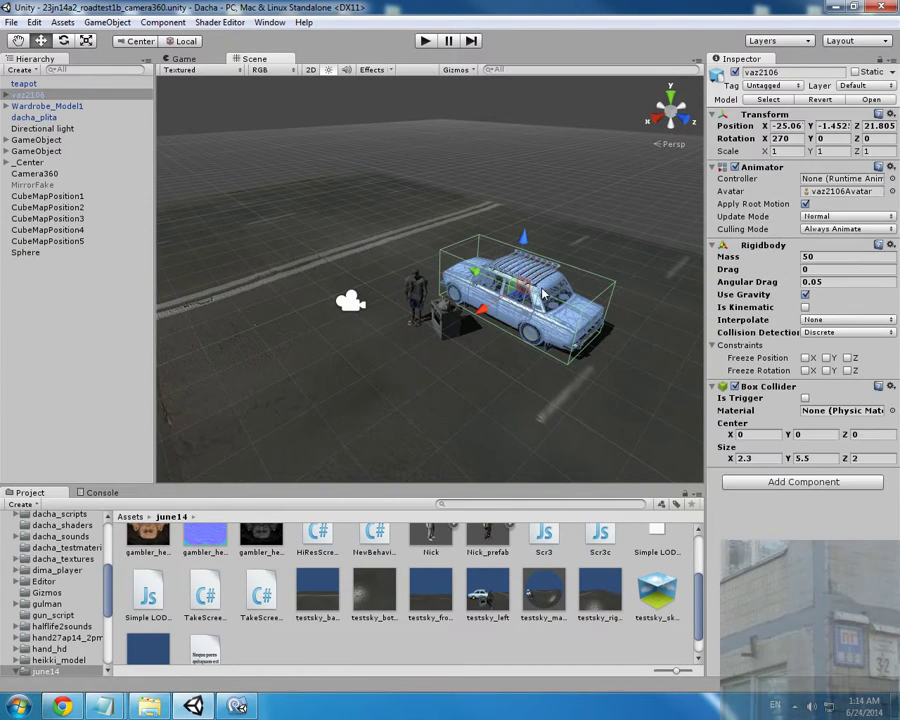
pyautogui.click(7, 94)
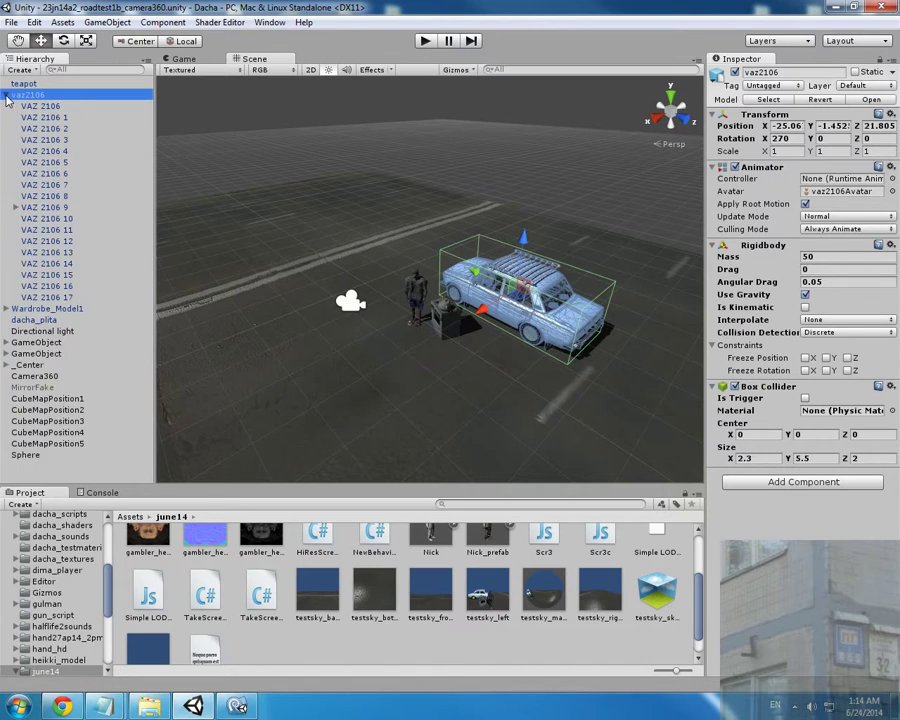
pyautogui.click(7, 94)
pyautogui.click(7, 94)
# Review the material and renderer references of the SetTexture line in MonoDevelop, then return to Unity.
pyautogui.click(241, 702)
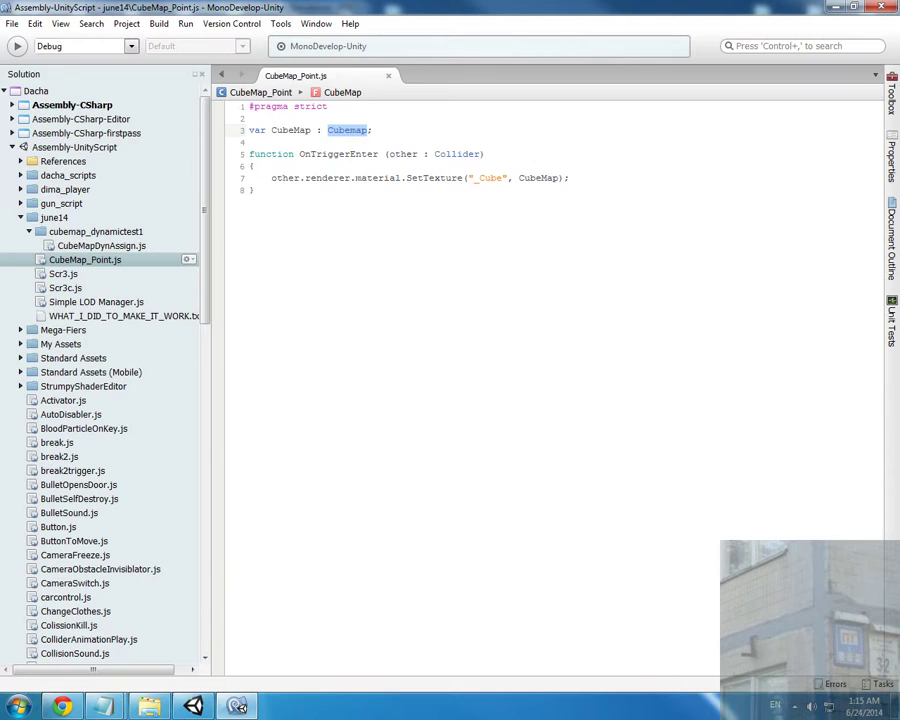
pyautogui.moveTo(356, 178); pyautogui.dragTo(395, 178)
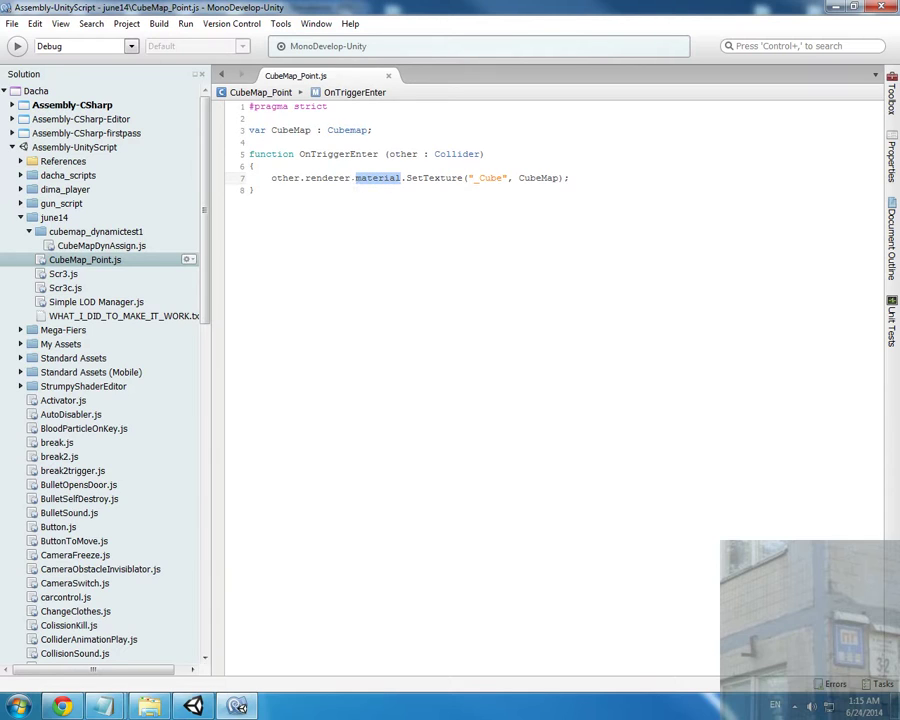
pyautogui.click(312, 178)
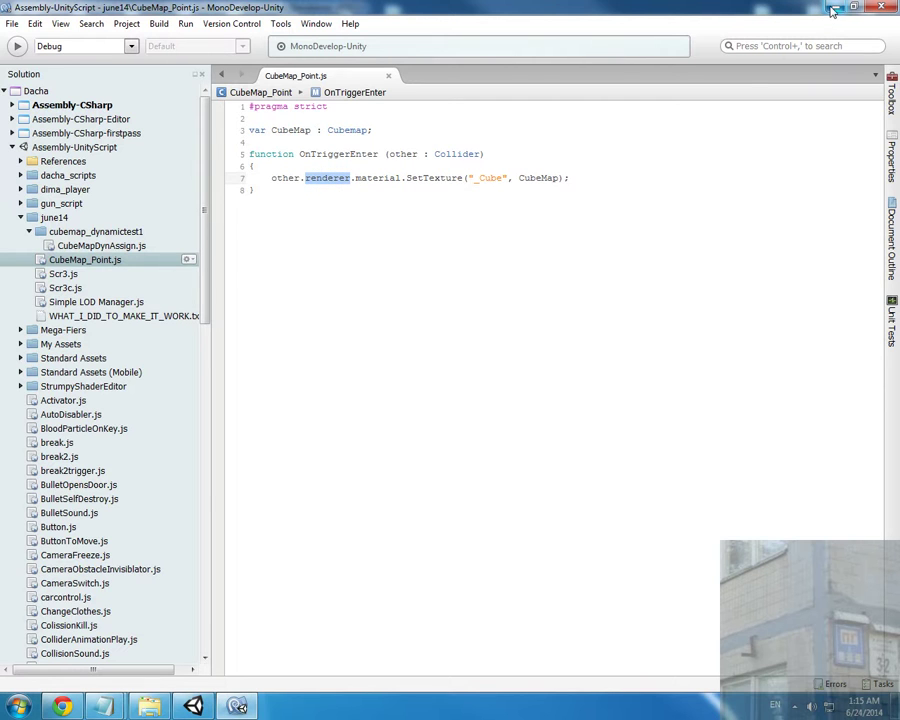
pyautogui.click(832, 8)
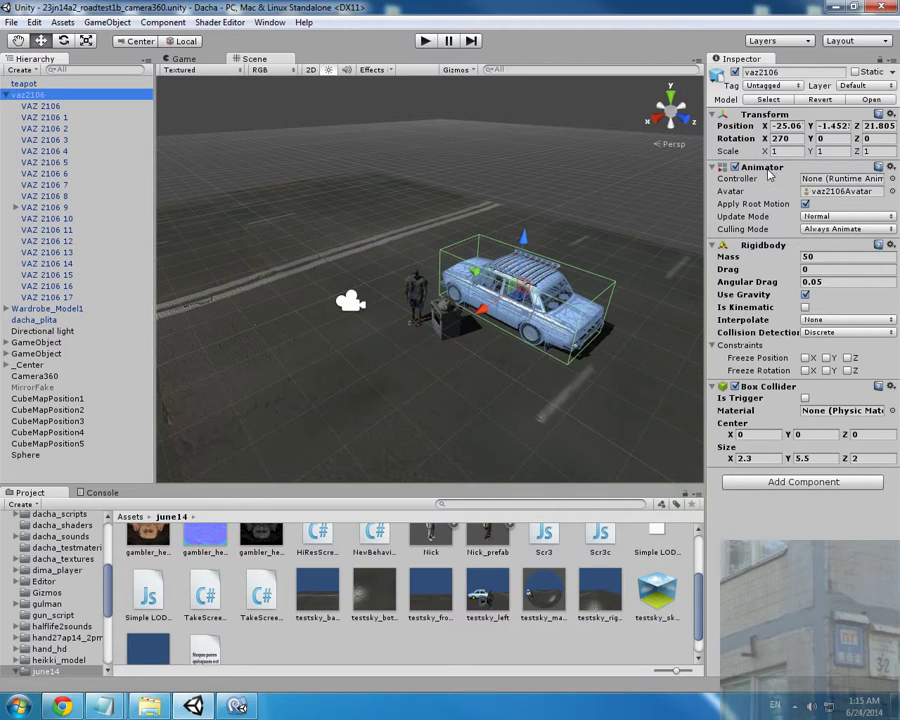
# Inspect the mesh renderers and materials of parts VAZ 2106 1, VAZ 2106 and VAZ 2106 17, then reselect the collapsed parent vaz2106.
pyautogui.click(60, 117)
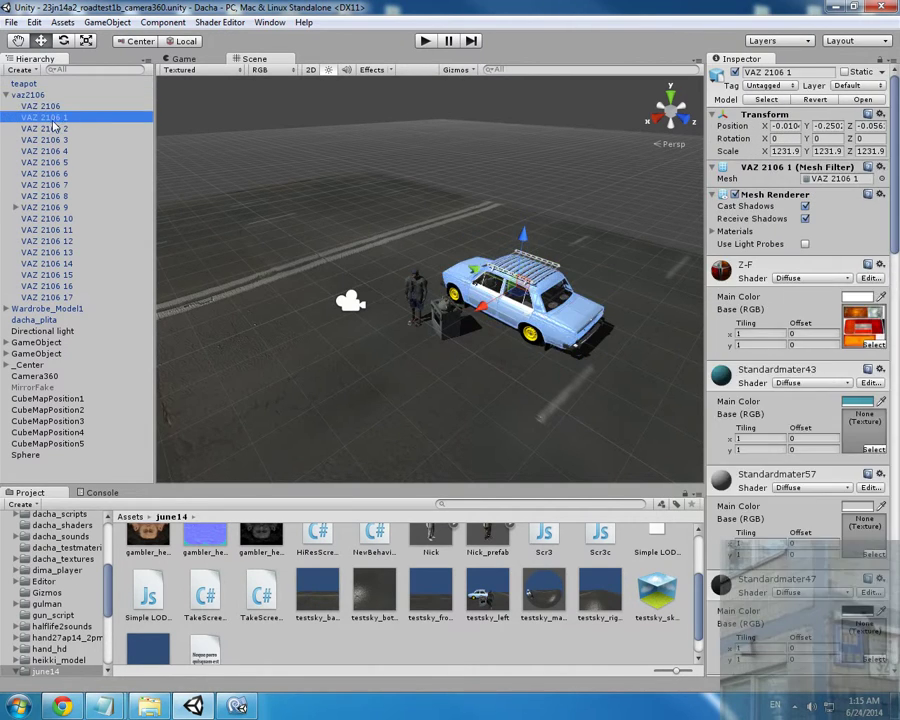
pyautogui.click(43, 106)
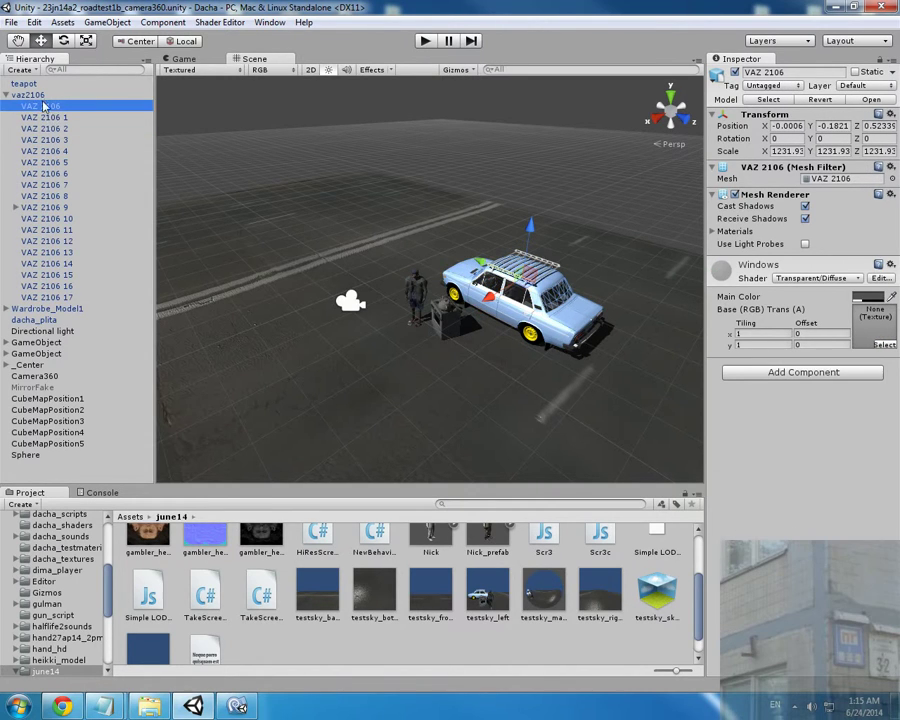
pyautogui.click(45, 297)
pyautogui.click(7, 94)
pyautogui.click(21, 95)
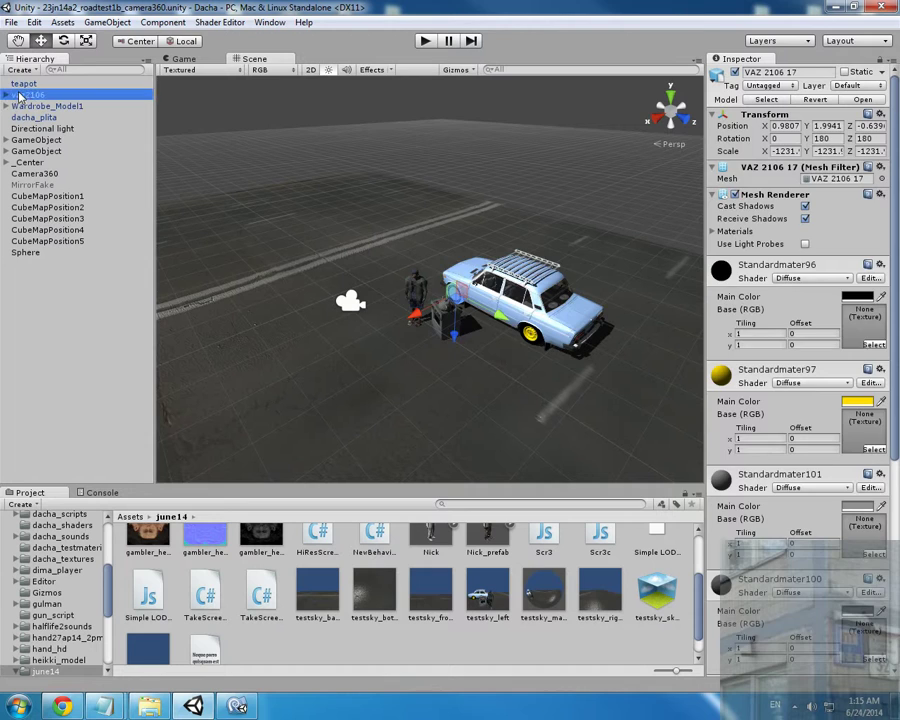
# Run the scene in play mode, check the console for errors, and stop playback.
pyautogui.click(426, 42)
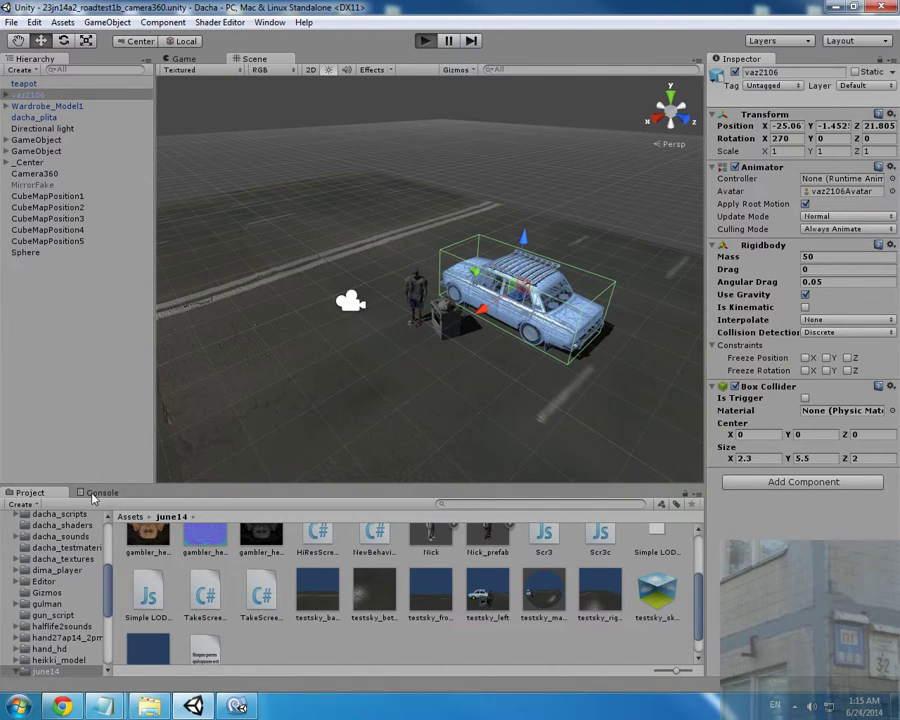
pyautogui.click(97, 493)
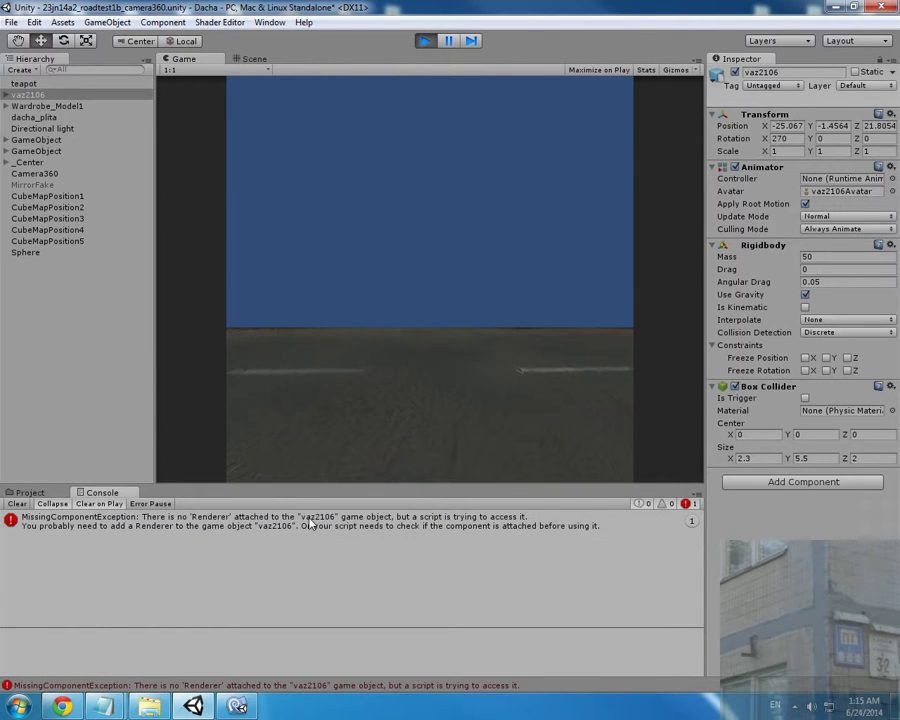
pyautogui.click(426, 42)
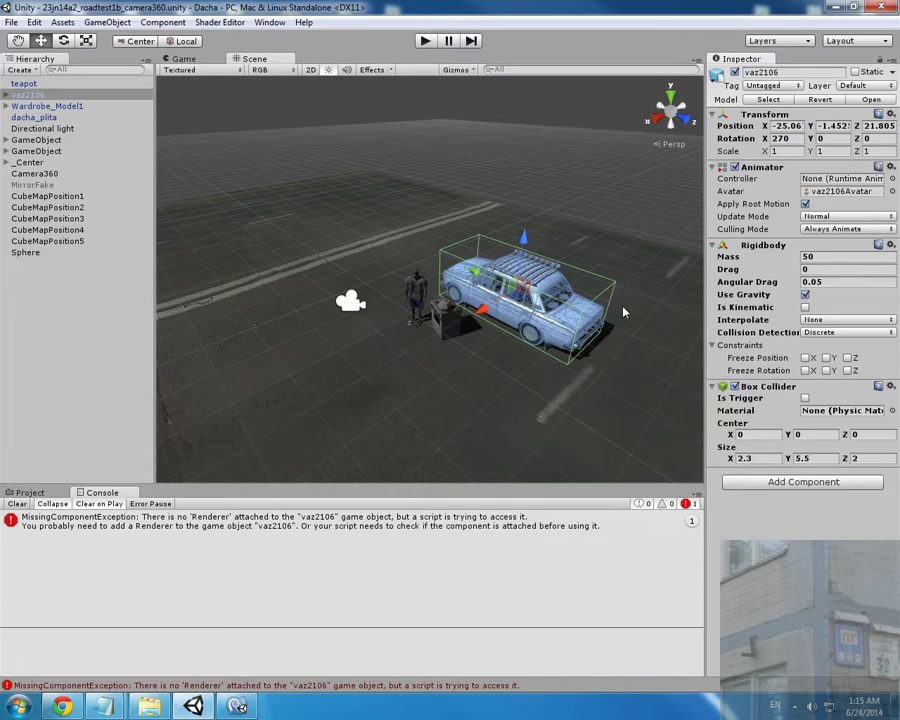
# Deactivate the vaz2106 car object and bring the reflective sphere above the road into view.
pyautogui.click(7, 95)
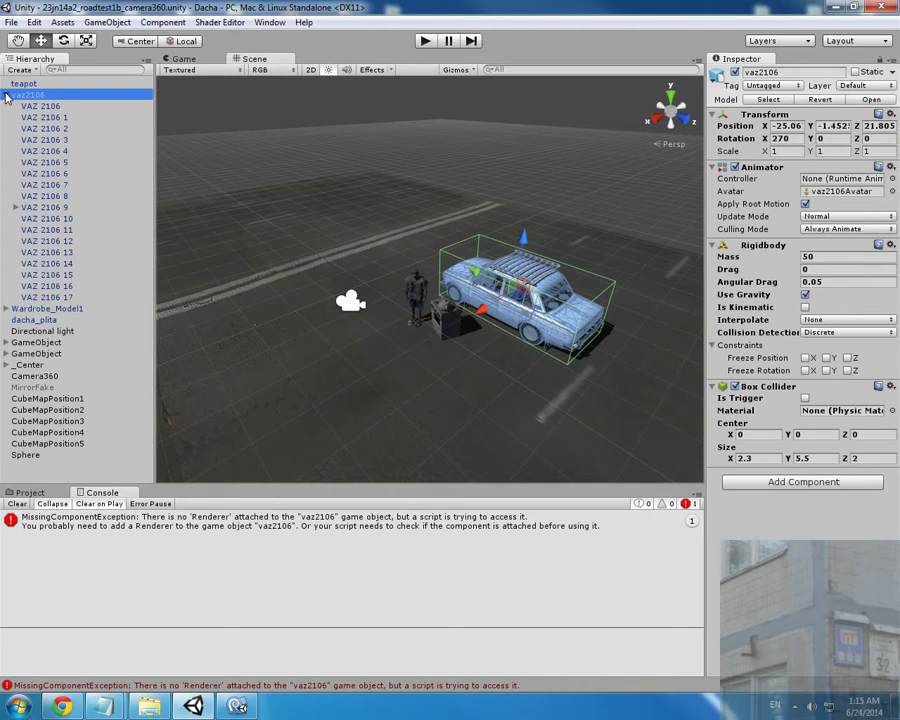
pyautogui.click(7, 95)
pyautogui.click(736, 73)
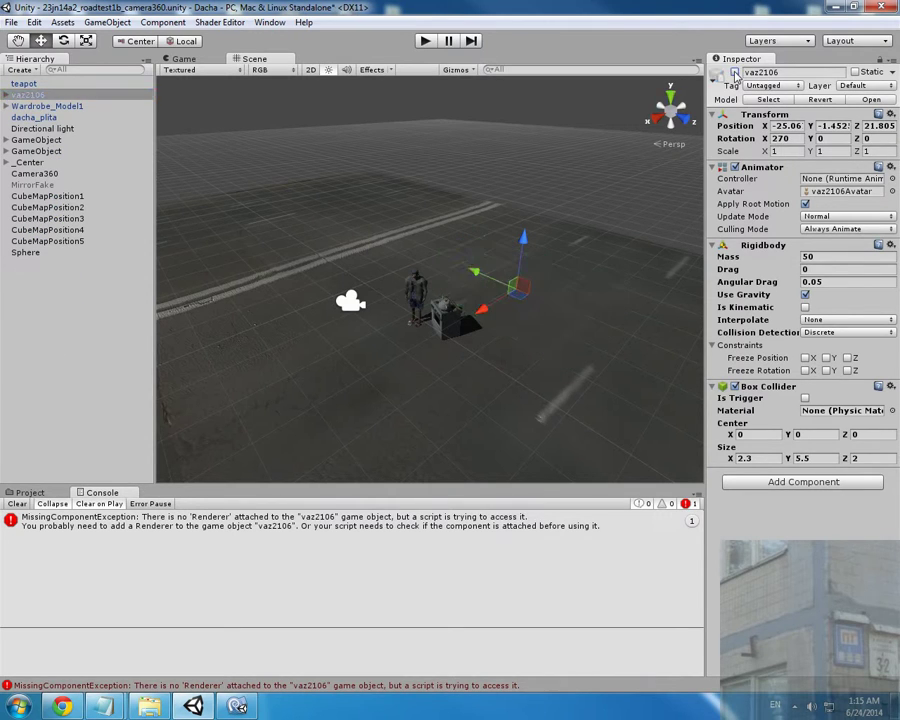
pyautogui.click(498, 211)
pyautogui.keyDown('alt'); pyautogui.moveTo(498, 211); pyautogui.dragTo(472, 212); pyautogui.keyUp('alt')
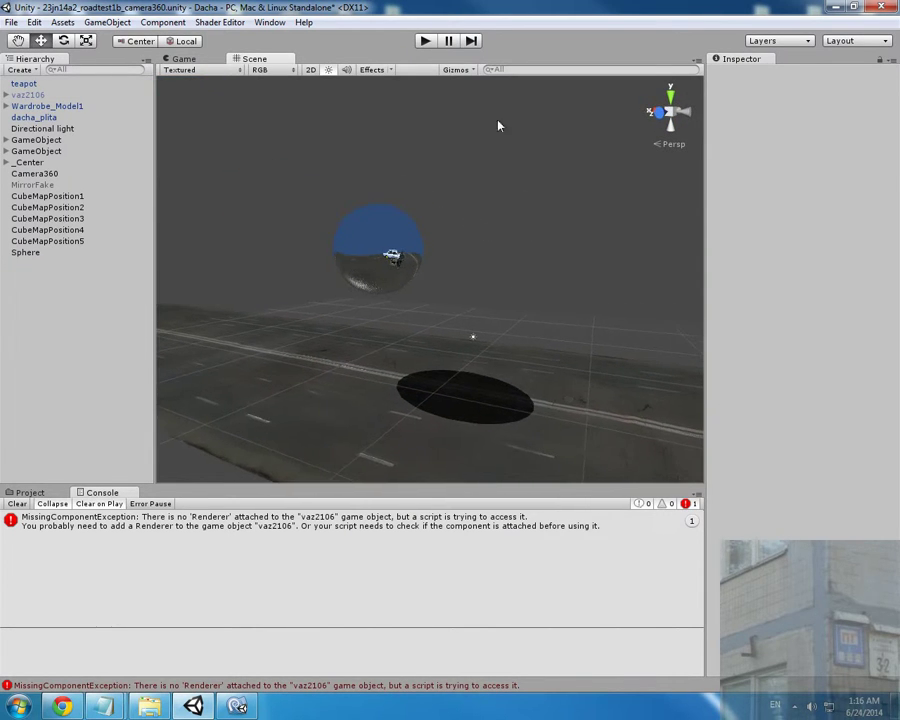
# Start play mode, set the game view to Free Aspect, and return to the scene view.
pyautogui.click(426, 41)
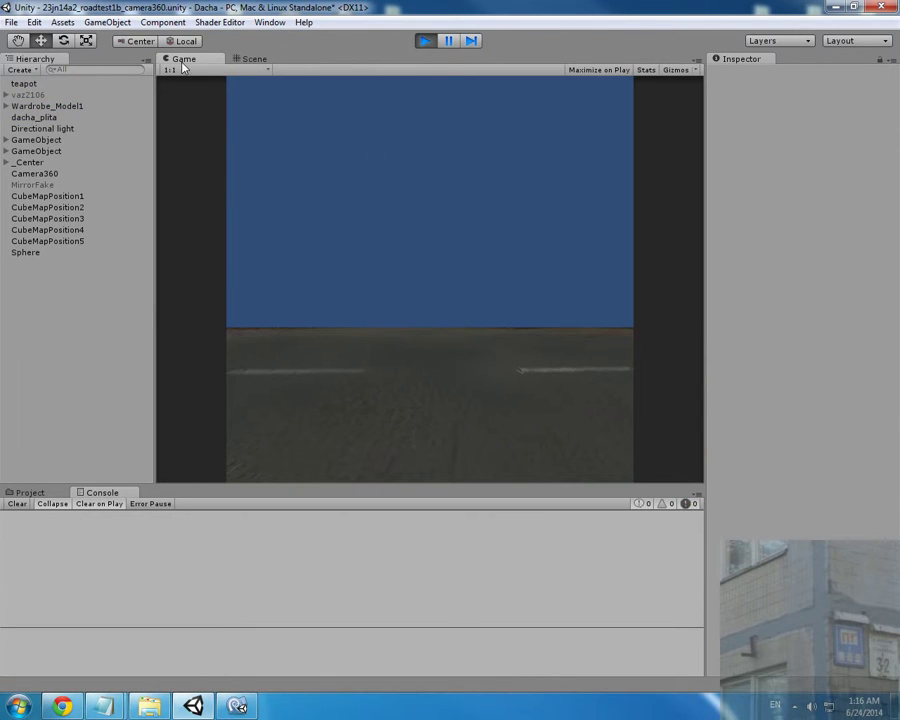
pyautogui.click(183, 70)
pyautogui.click(200, 82)
pyautogui.click(252, 59)
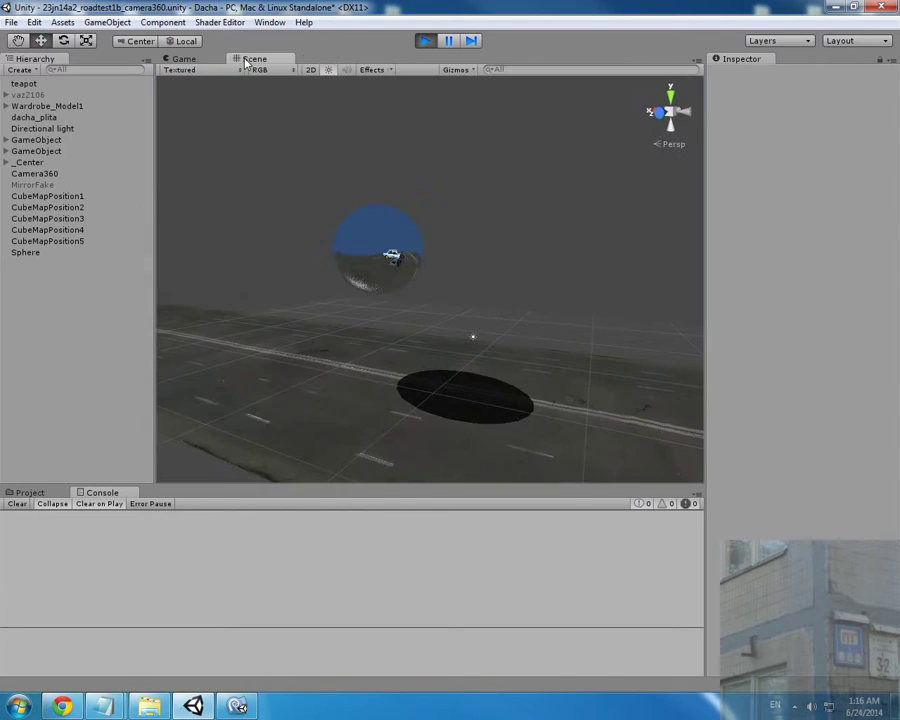
pyautogui.click(205, 59)
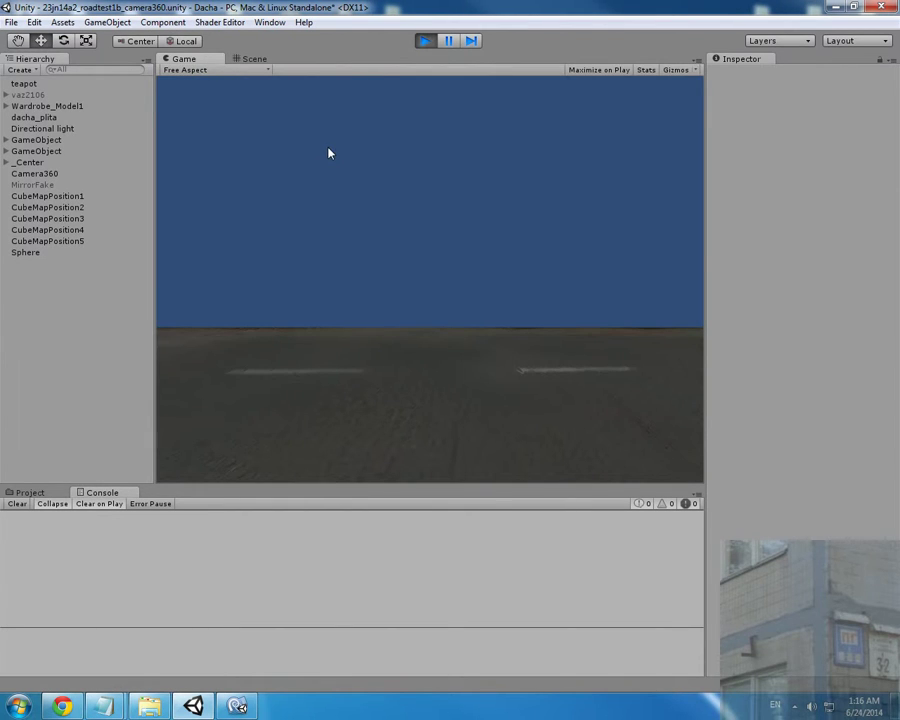
pyautogui.click(253, 60)
# Select the sphere and lower it towards the road to a Y position of about 2.5.
pyautogui.click(404, 237)
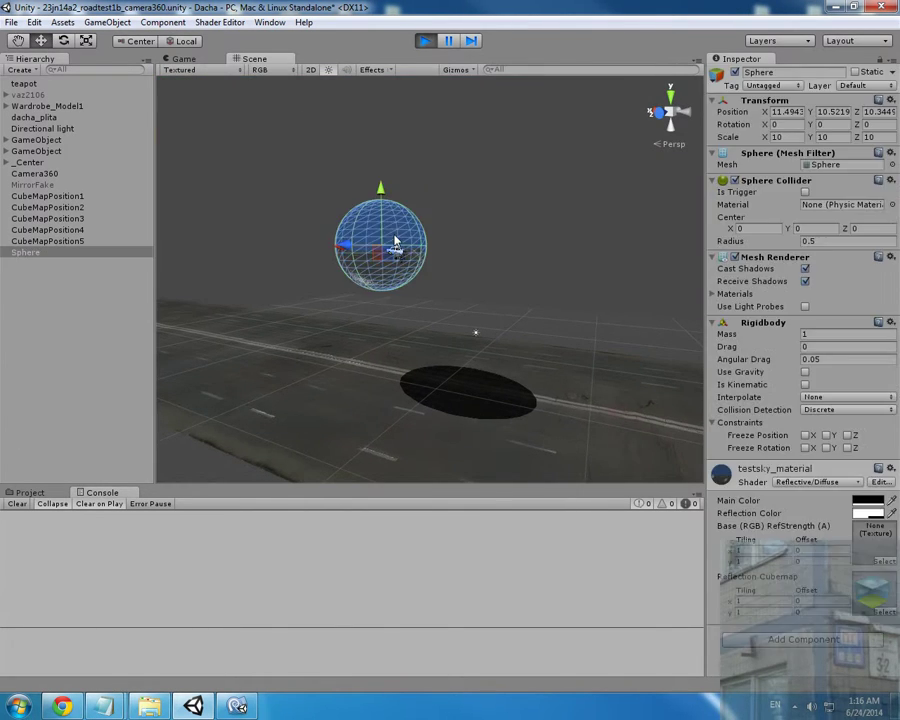
pyautogui.keyDown('alt'); pyautogui.moveTo(404, 240); pyautogui.dragTo(446, 261); pyautogui.keyUp('alt')
pyautogui.press('w')
pyautogui.moveTo(446, 260); pyautogui.dragTo(500, 222, button='right')
pyautogui.press('a')
pyautogui.keyDown('alt'); pyautogui.moveTo(446, 254); pyautogui.dragTo(434, 148); pyautogui.keyUp('alt')
pyautogui.moveTo(371, 194); pyautogui.dragTo(400, 360)
pyautogui.moveTo(400, 360); pyautogui.dragTo(420, 382, button='right')
pyautogui.keyDown('alt'); pyautogui.moveTo(420, 382); pyautogui.dragTo(292, 384); pyautogui.keyUp('alt')
pyautogui.press('w')
pyautogui.moveTo(293, 384); pyautogui.dragTo(745, 443, button='right')
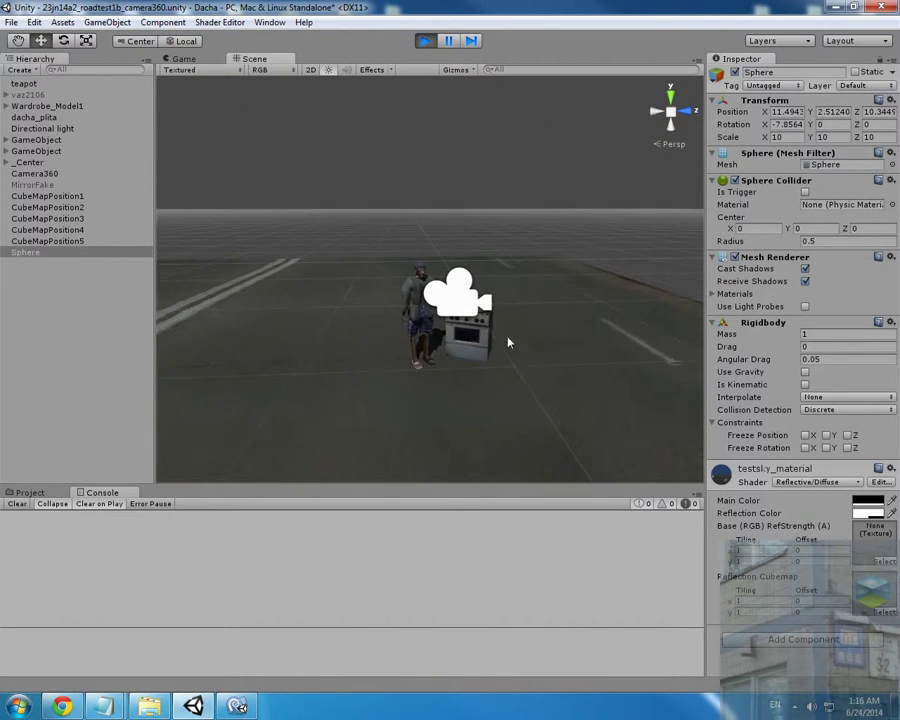
# Inspect Camera360 beside the man and the stove, and examine the reflection on the sphere.
pyautogui.click(462, 301)
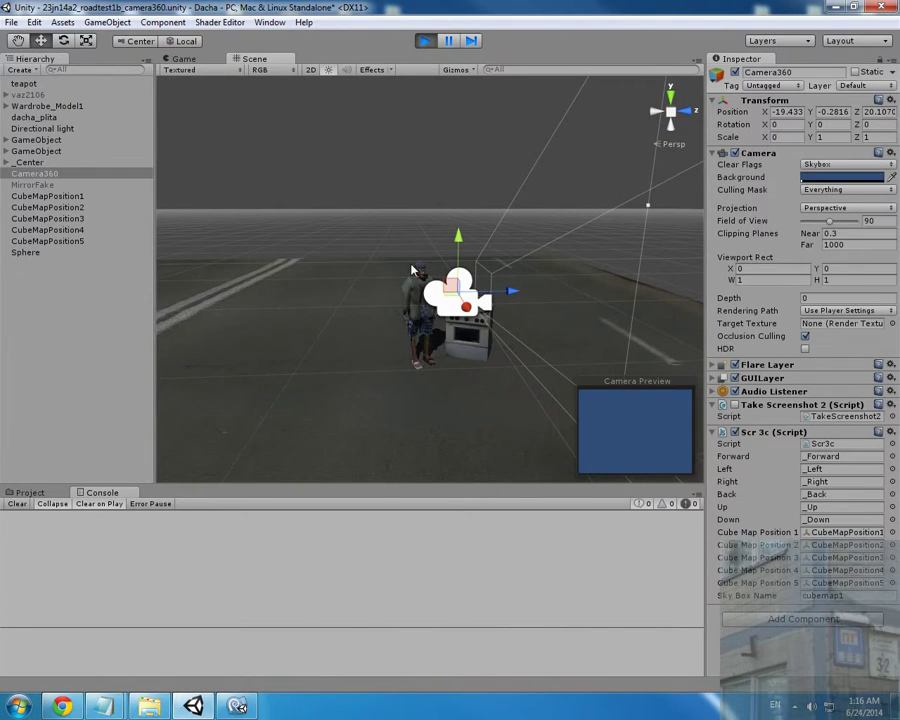
pyautogui.press('s')
pyautogui.moveTo(411, 290); pyautogui.dragTo(216, 316, button='right')
pyautogui.moveTo(456, 306); pyautogui.dragTo(320, 297, button='right')
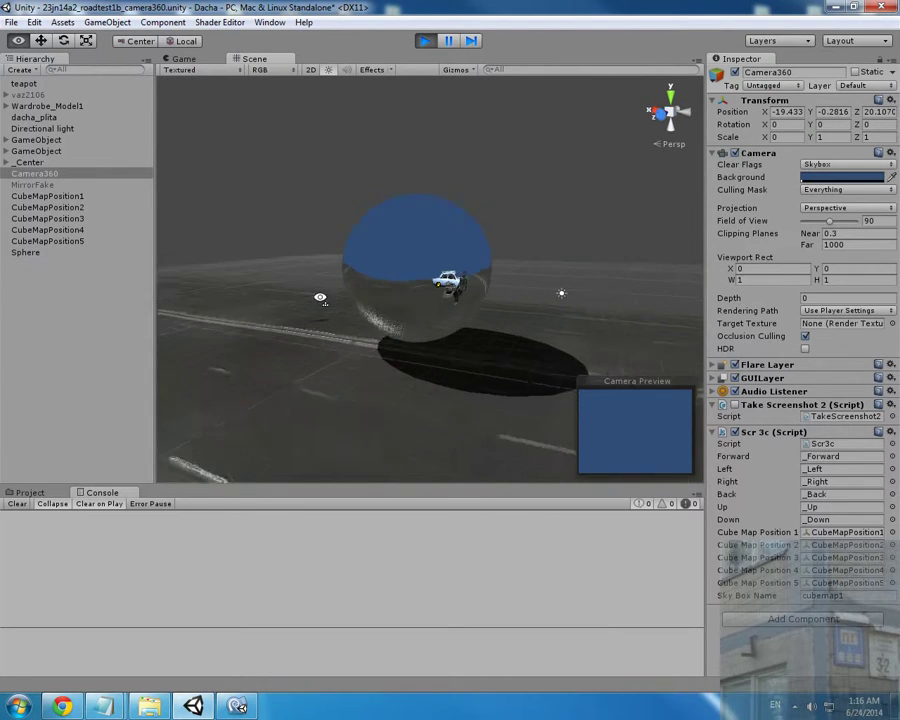
pyautogui.keyDown('alt'); pyautogui.moveTo(320, 297); pyautogui.dragTo(390, 284); pyautogui.keyUp('alt')
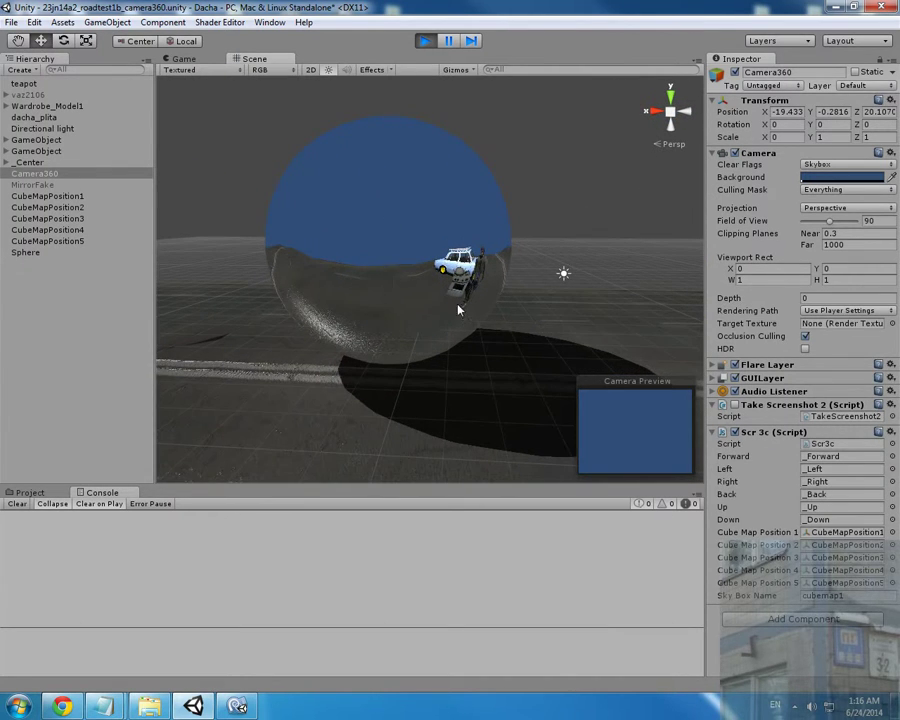
# Move the sphere along the X axis towards the trigger points, to an X position of about -0.26.
pyautogui.click(388, 247)
pyautogui.moveTo(388, 247); pyautogui.dragTo(408, 266, button='right')
pyautogui.press('w')
pyautogui.press('s')
pyautogui.moveTo(286, 258); pyautogui.dragTo(453, 296)
pyautogui.moveTo(278, 262); pyautogui.dragTo(480, 295)
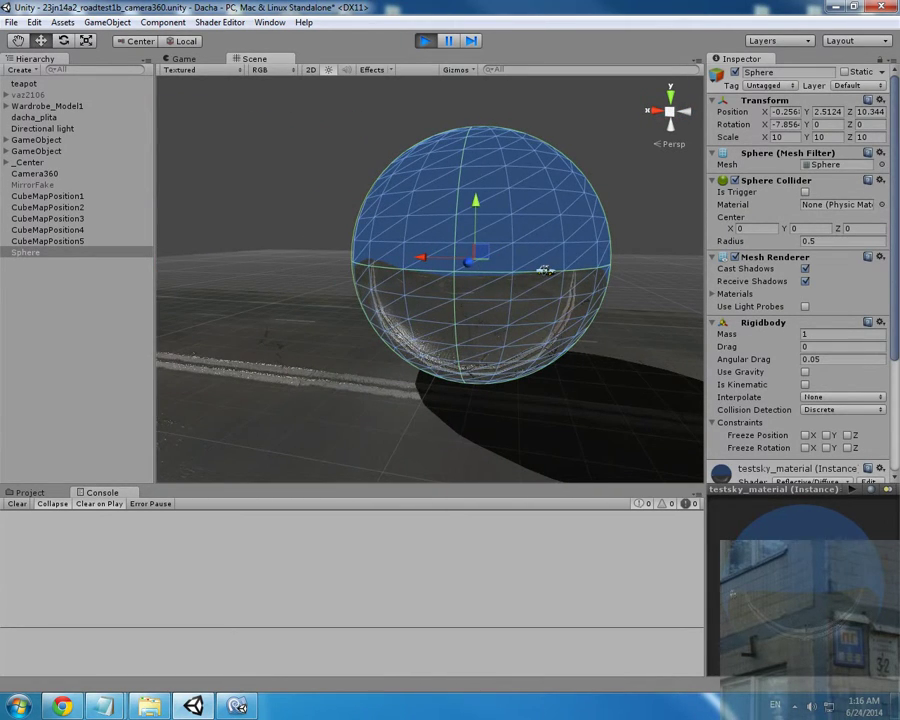
# Check which reflection cubemap is assigned to the sphere's testsky_material, leaving the assignment as it is.
pyautogui.scroll(-5, 882, 440)
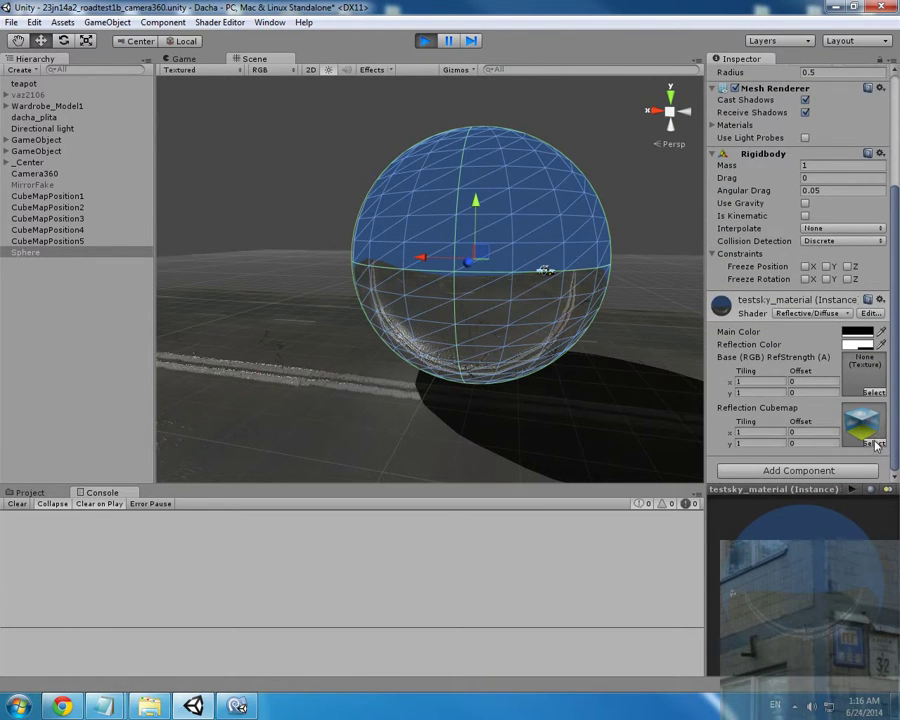
pyautogui.click(874, 443)
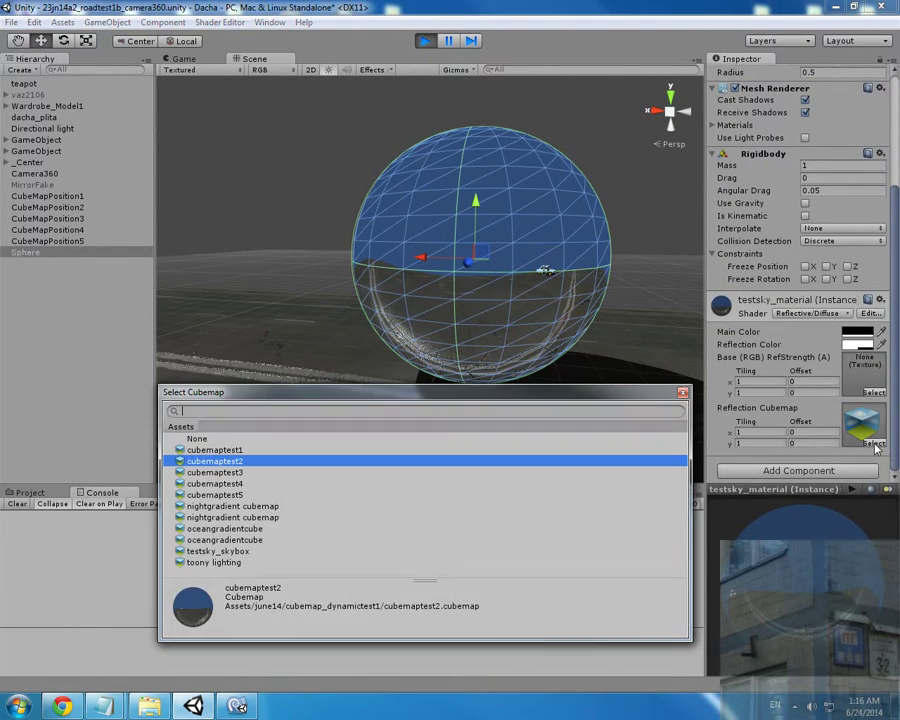
pyautogui.click(683, 395)
# Move the sphere farther along X to about -12.8 and check its assigned reflection cubemap again.
pyautogui.moveTo(419, 257); pyautogui.dragTo(587, 267)
pyautogui.moveTo(587, 267); pyautogui.dragTo(434, 285, button='right')
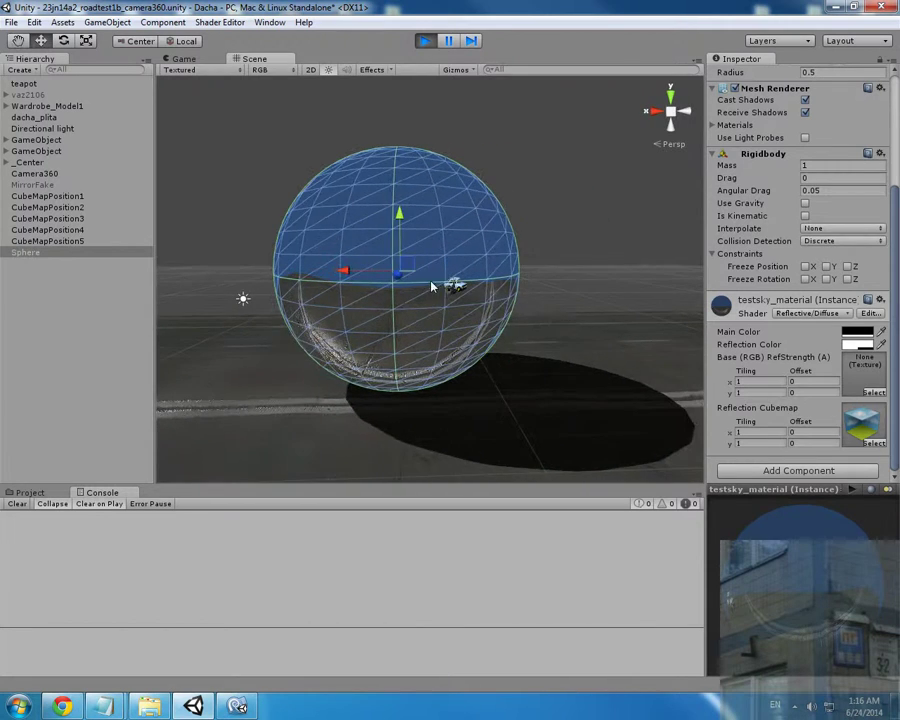
pyautogui.moveTo(352, 272); pyautogui.dragTo(455, 274)
pyautogui.moveTo(455, 275); pyautogui.dragTo(595, 311, button='right')
pyautogui.click(872, 443)
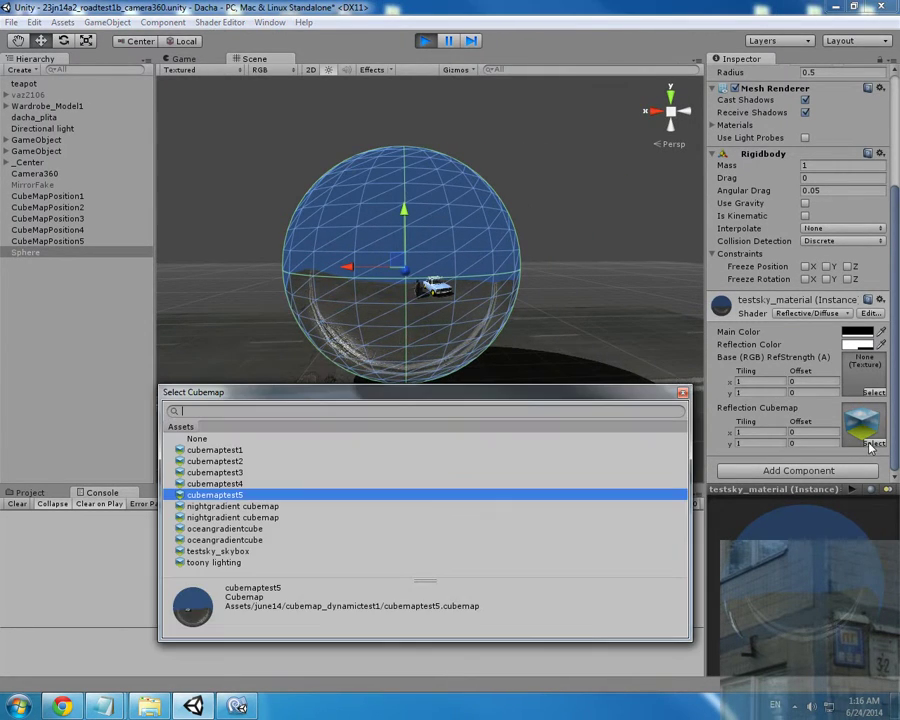
pyautogui.click(682, 393)
# Inspect the CubeMapPosition5 trigger point and move the sphere into its zone, to about X -18.5, Z 14.1.
pyautogui.moveTo(655, 394); pyautogui.dragTo(352, 411, button='right')
pyautogui.click(73, 241)
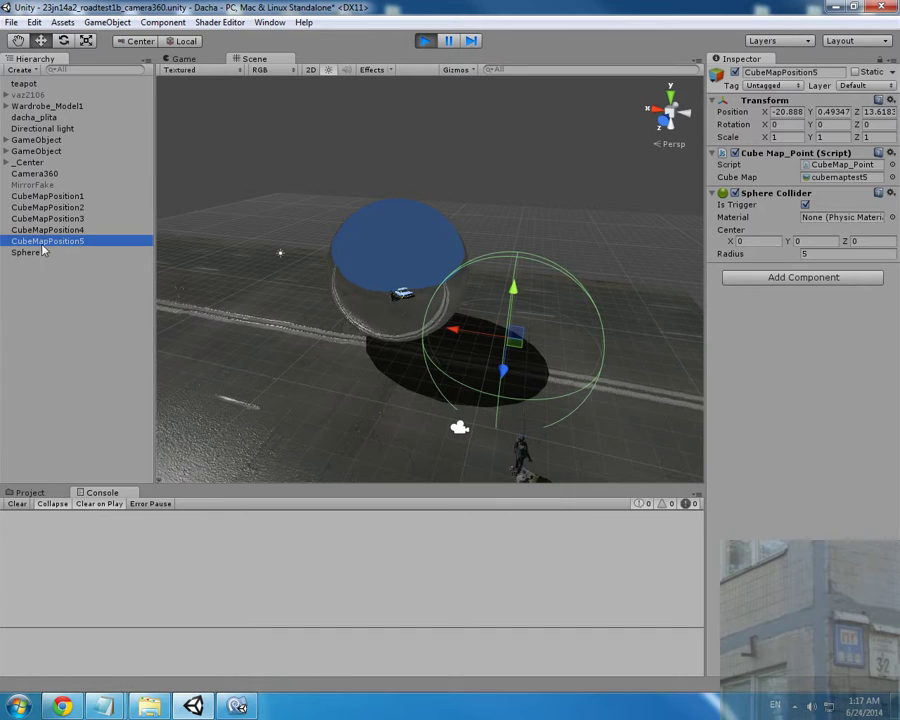
pyautogui.click(29, 255)
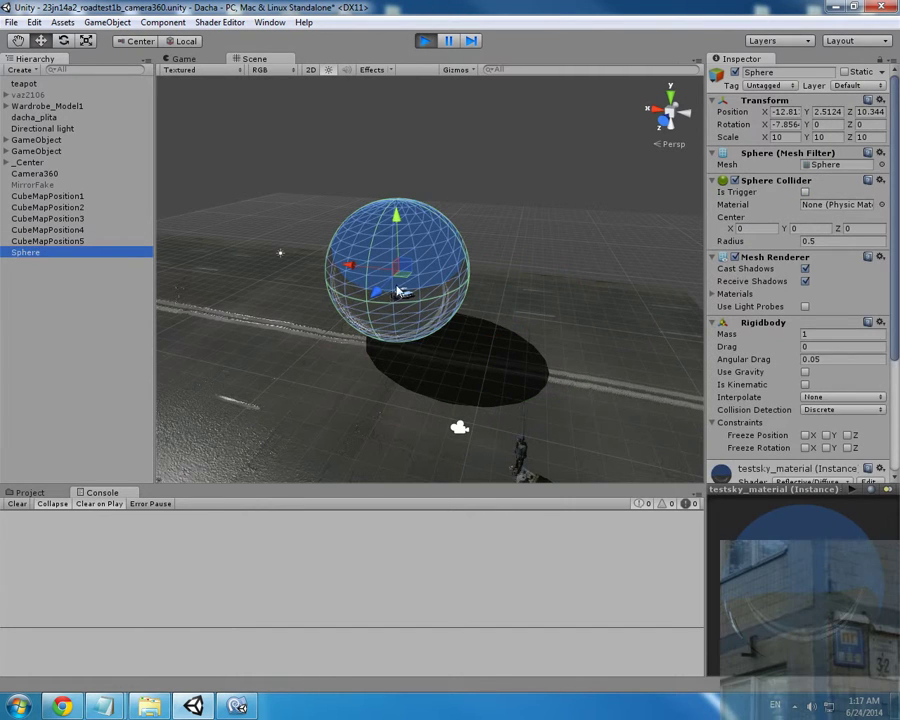
pyautogui.moveTo(354, 266); pyautogui.dragTo(466, 332)
# Locate the CubeMapPosition4 trigger point and move the sphere towards it, to about X -24.4, Z 16.4.
pyautogui.click(52, 241)
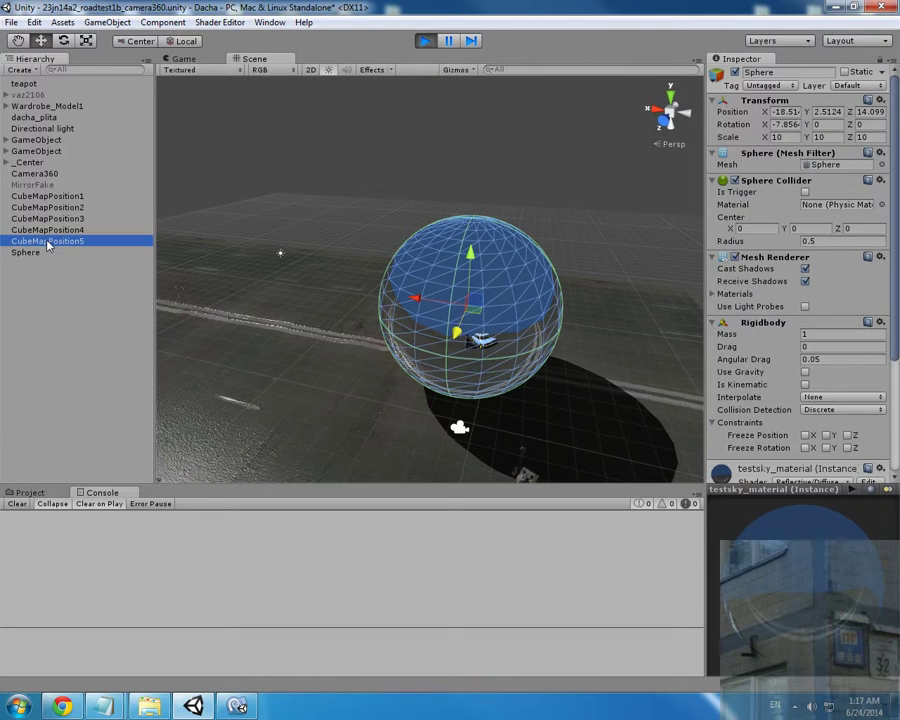
pyautogui.doubleClick(44, 230)
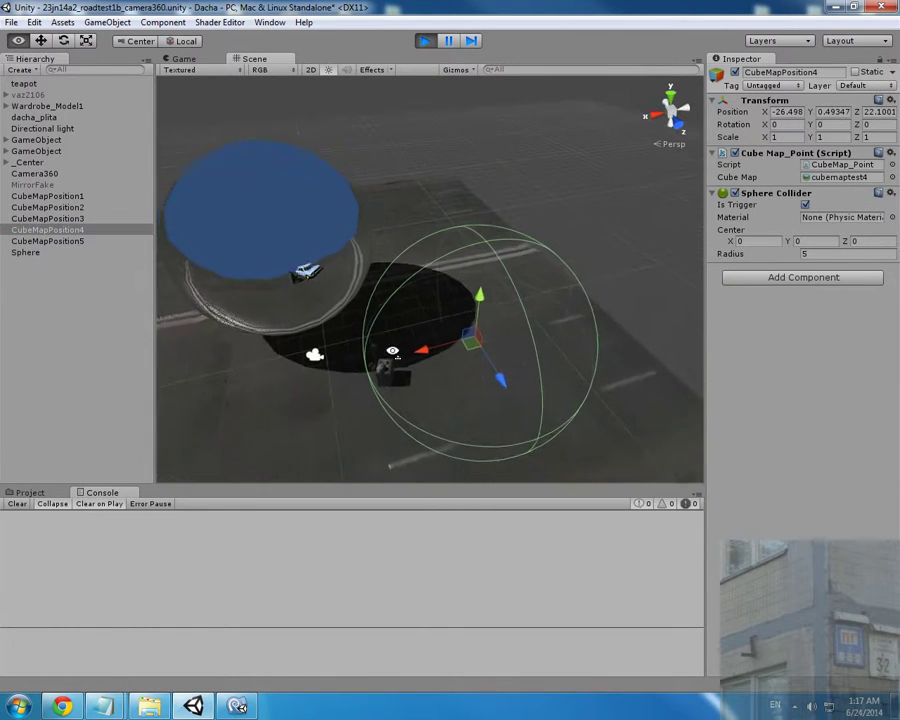
pyautogui.click(295, 279)
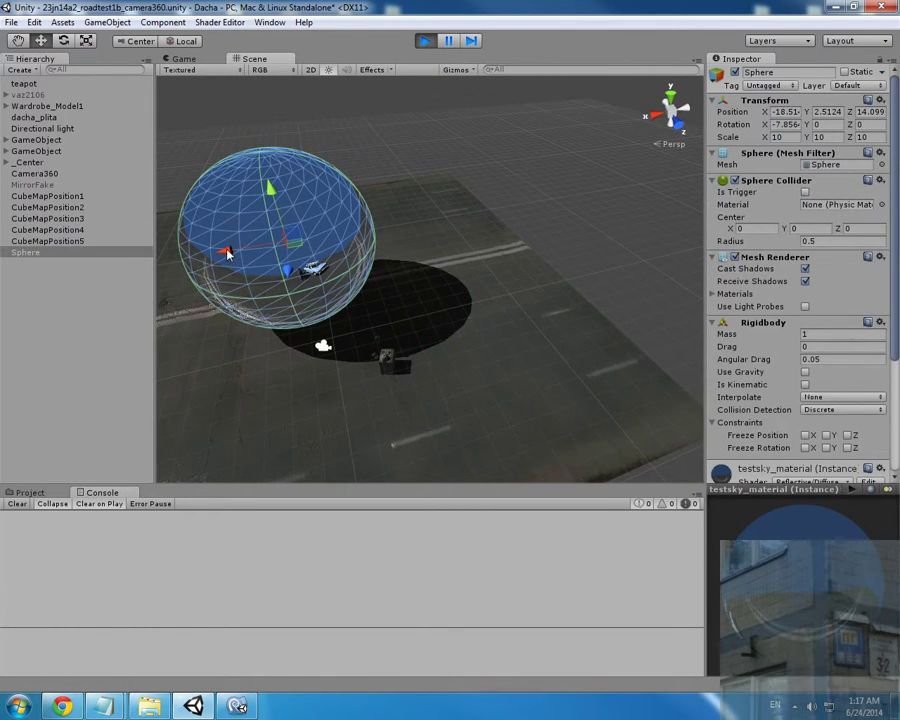
pyautogui.moveTo(228, 252); pyautogui.dragTo(334, 238)
pyautogui.moveTo(408, 254); pyautogui.dragTo(423, 277)
pyautogui.moveTo(386, 301); pyautogui.dragTo(380, 301, button='right')
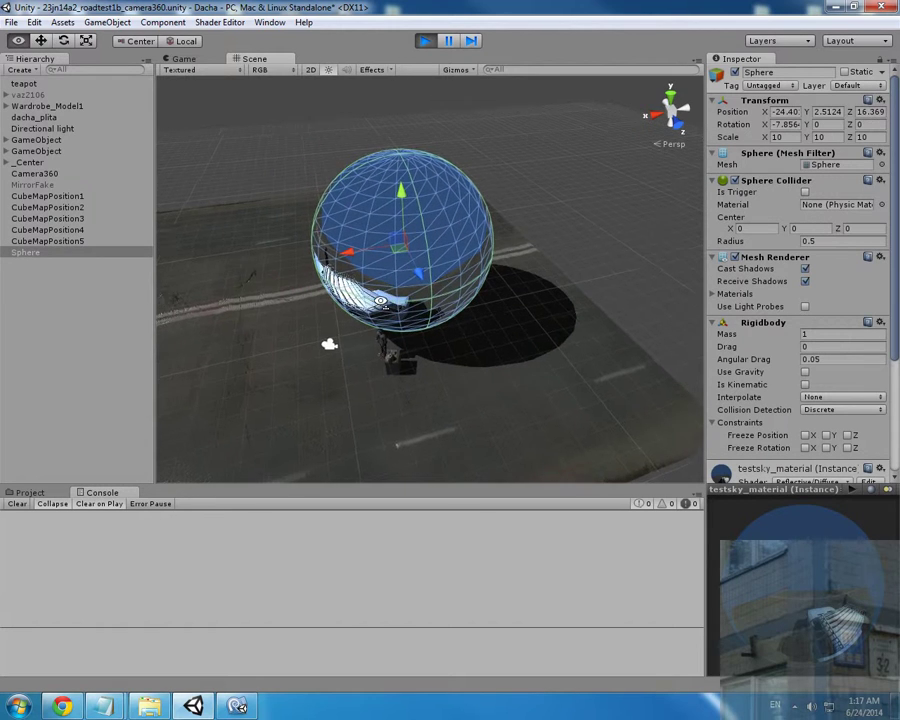
pyautogui.keyDown('alt'); pyautogui.moveTo(381, 302); pyautogui.dragTo(330, 300); pyautogui.keyUp('alt')
# Locate the CubeMapPosition3 trigger point and move the sphere along Z towards it, to about Z 8.45.
pyautogui.doubleClick(44, 241)
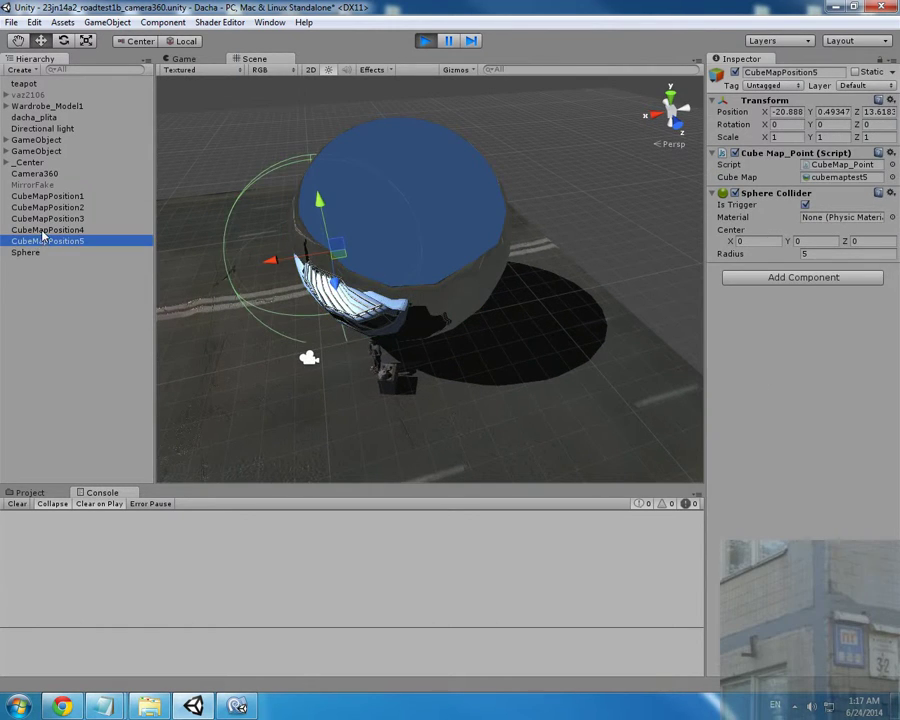
pyautogui.click(47, 229)
pyautogui.click(50, 219)
pyautogui.keyDown('alt'); pyautogui.moveTo(300, 222); pyautogui.dragTo(152, 244); pyautogui.keyUp('alt')
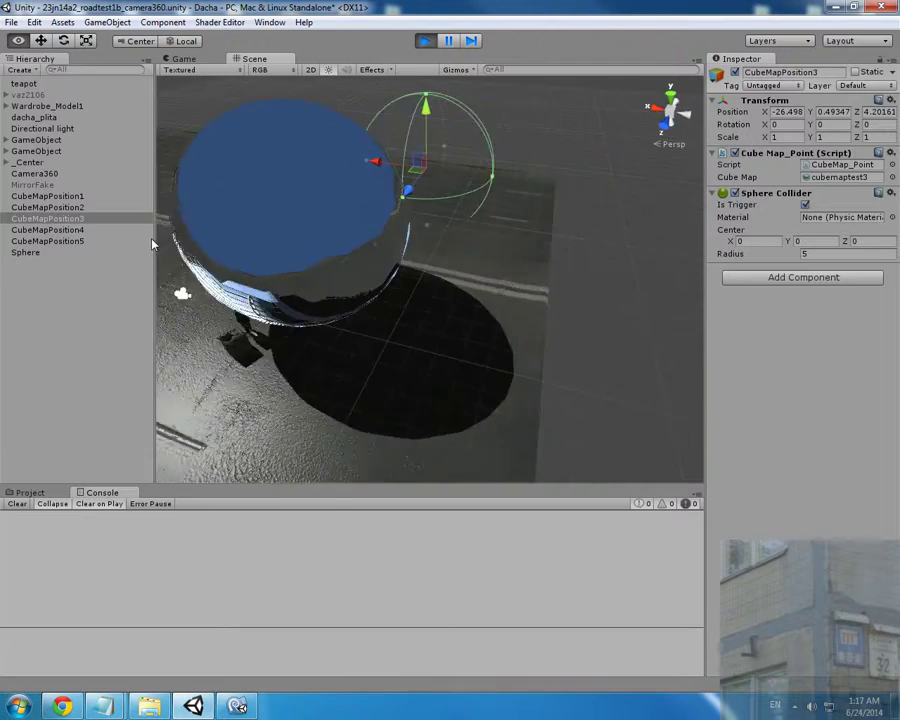
pyautogui.moveTo(440, 205); pyautogui.dragTo(341, 201, button='middle')
pyautogui.moveTo(341, 201); pyautogui.dragTo(249, 205, button='right')
pyautogui.click(443, 210)
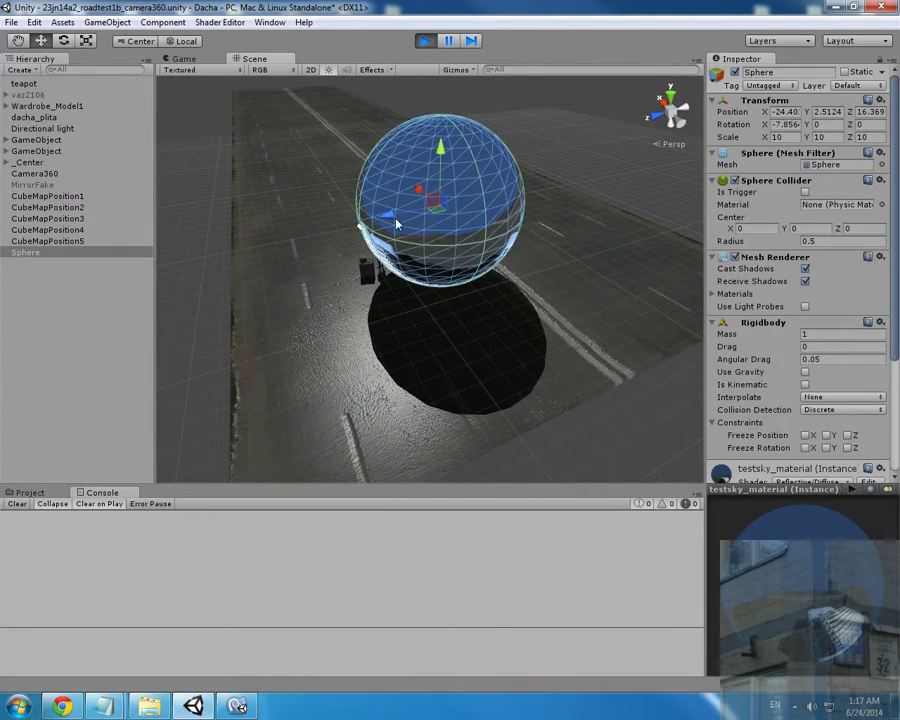
pyautogui.moveTo(396, 224); pyautogui.dragTo(517, 195)
pyautogui.moveTo(517, 195); pyautogui.dragTo(577, 207, button='right')
pyautogui.scroll(8, 577, 207)
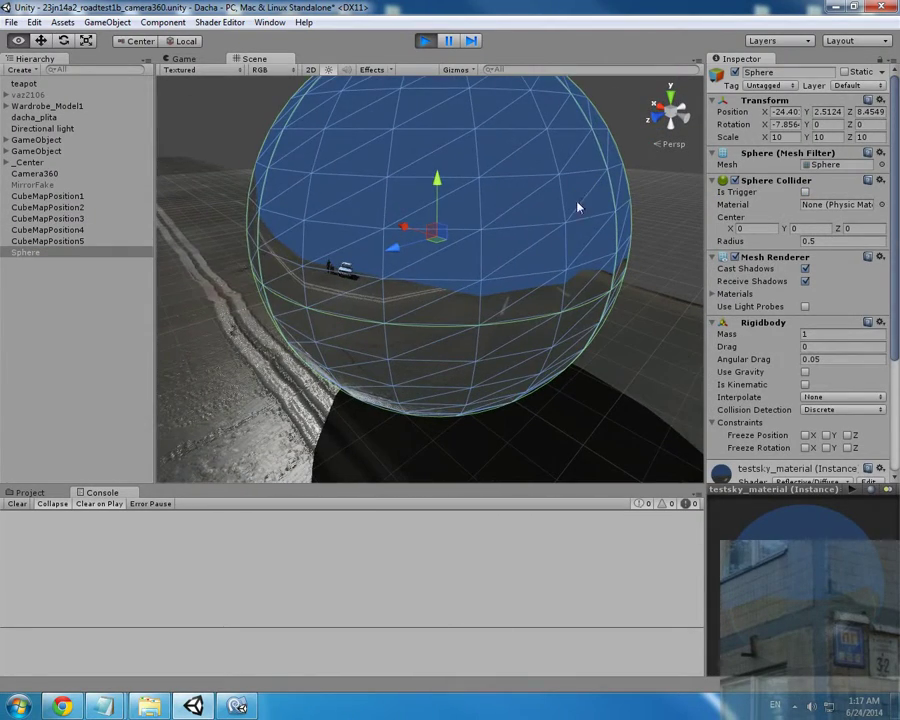
# Inspect the locations and assigned cubemaps of the trigger points CubeMapPosition2 and CubeMapPosition1.
pyautogui.click(55, 207)
pyautogui.press('f')
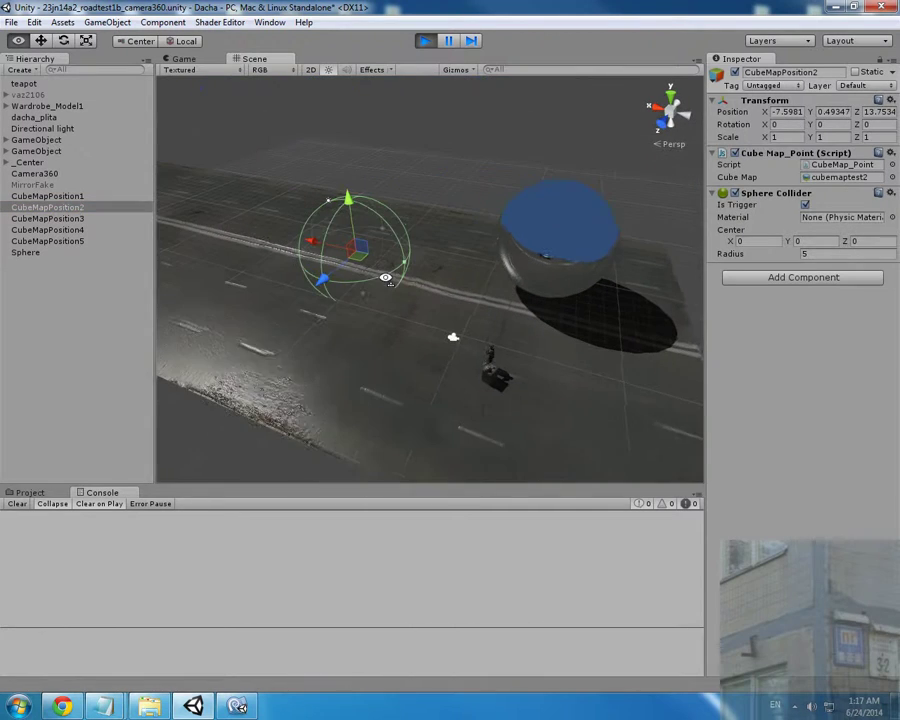
pyautogui.click(47, 196)
pyautogui.press('f')
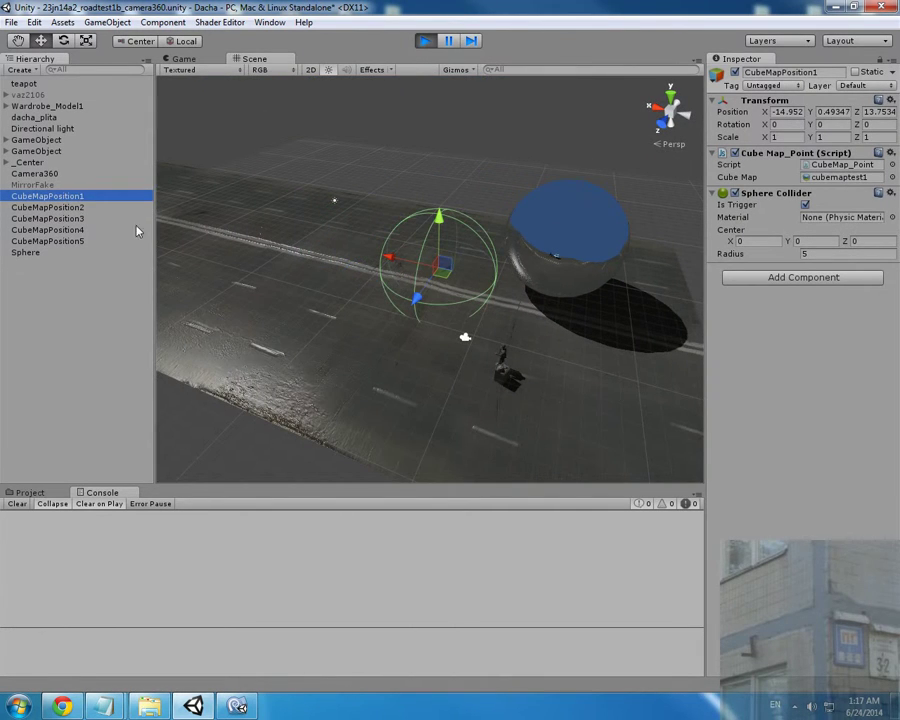
pyautogui.moveTo(241, 272); pyautogui.dragTo(325, 308, button='right')
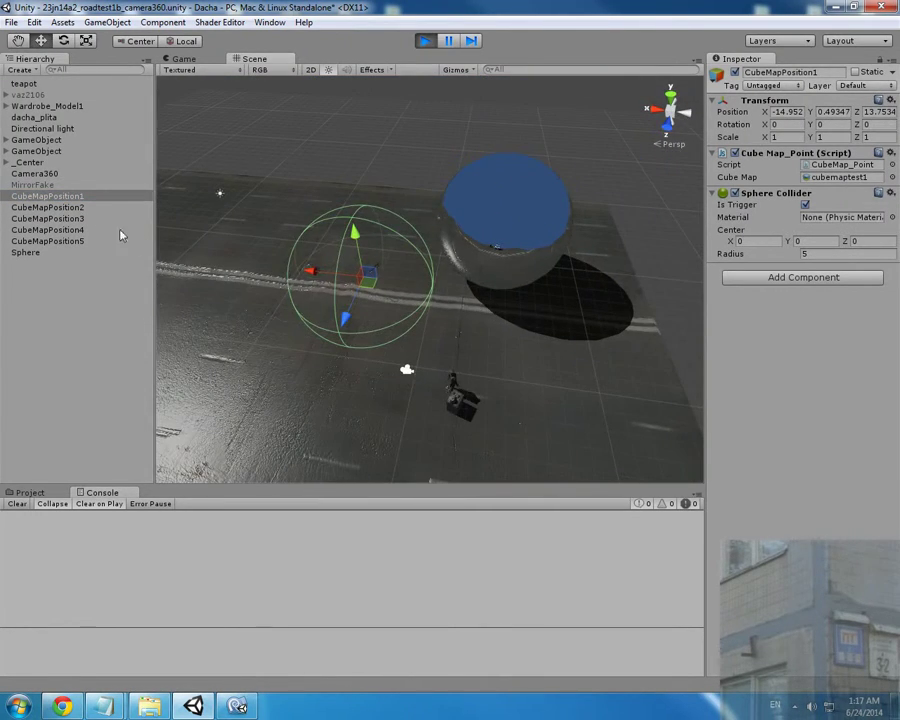
# Move the sphere back between the central trigger points, to about X -18.5, Z 13.8, and view its reflection up close.
pyautogui.click(30, 252)
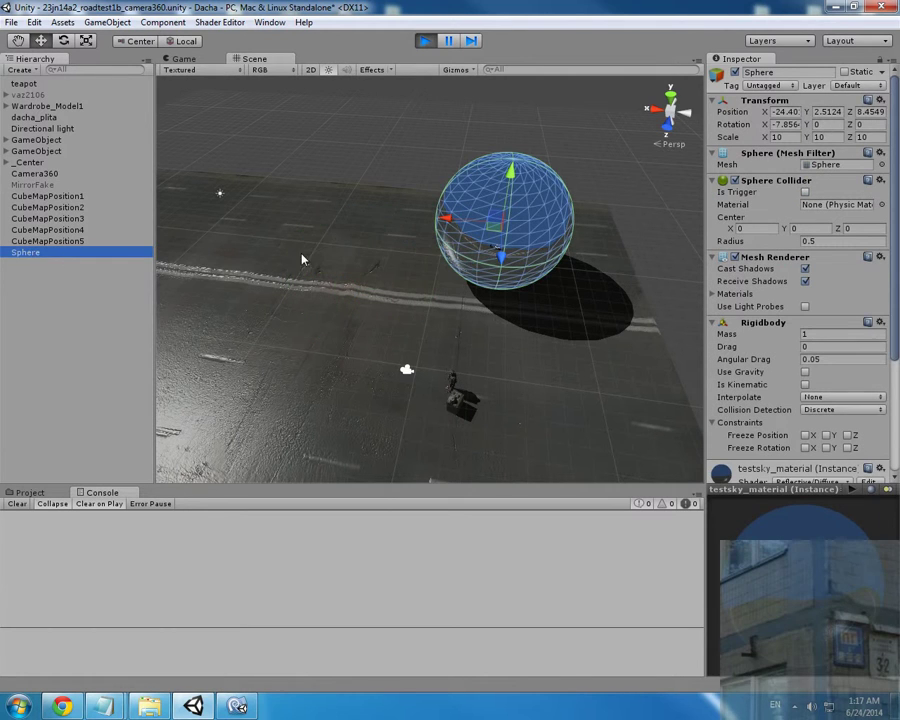
pyautogui.moveTo(456, 231); pyautogui.dragTo(406, 297)
pyautogui.press('w')
pyautogui.moveTo(406, 297); pyautogui.dragTo(541, 219, button='right')
pyautogui.press('s')
pyautogui.press('w')
pyautogui.press('s')
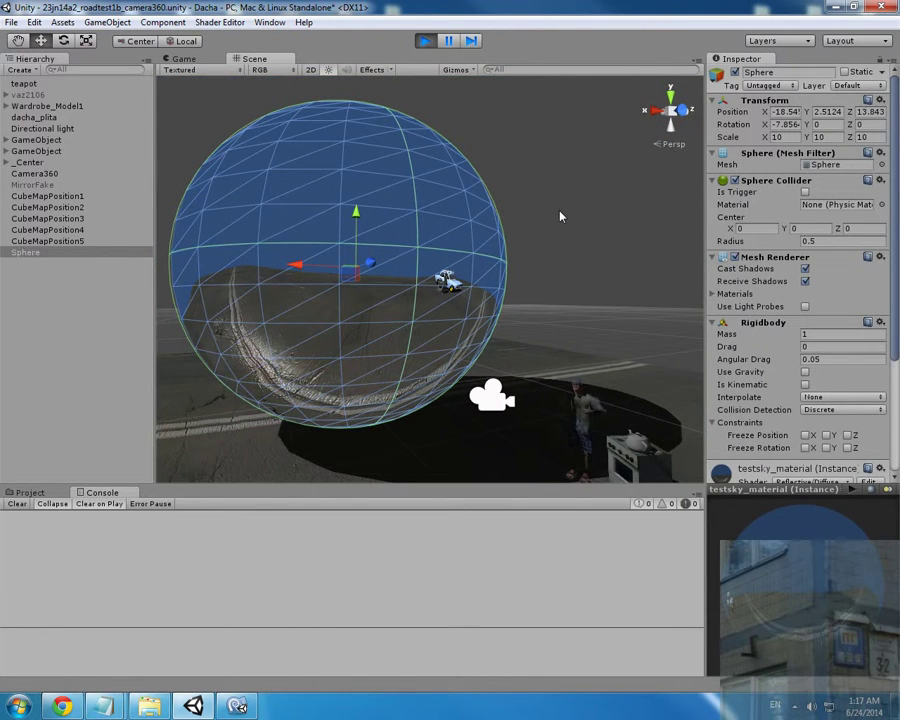
# Deselect the sphere and examine the car and road reflection from several angles and distances.
pyautogui.click(588, 301)
pyautogui.moveTo(588, 301); pyautogui.dragTo(517, 291, button='right')
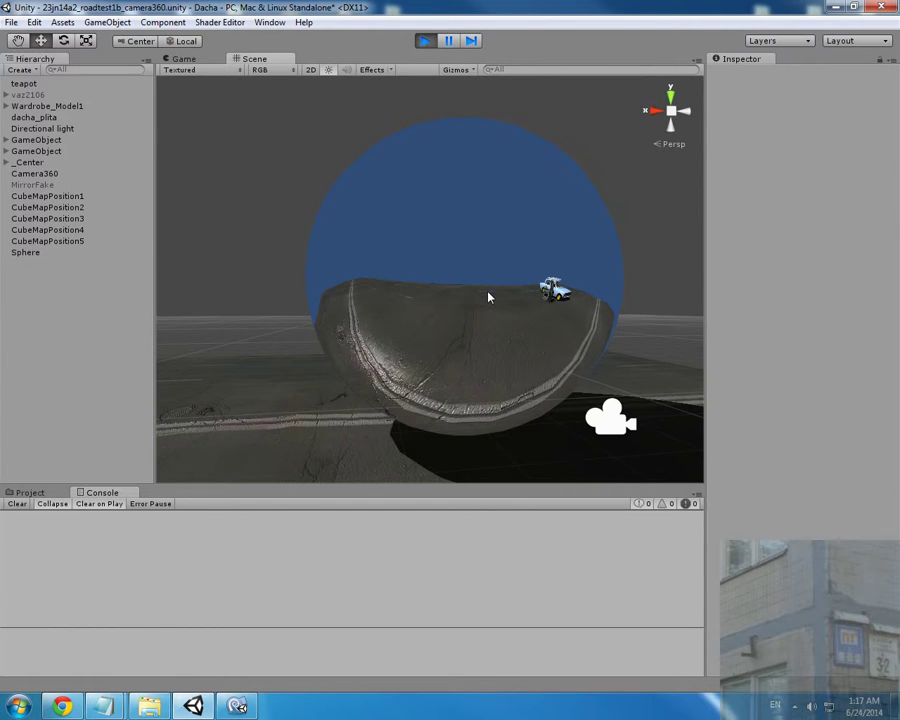
pyautogui.keyDown('alt'); pyautogui.moveTo(488, 295); pyautogui.dragTo(575, 288); pyautogui.keyUp('alt')
pyautogui.press('w')
pyautogui.moveTo(575, 288); pyautogui.dragTo(590, 335, button='right')
pyautogui.press('s')
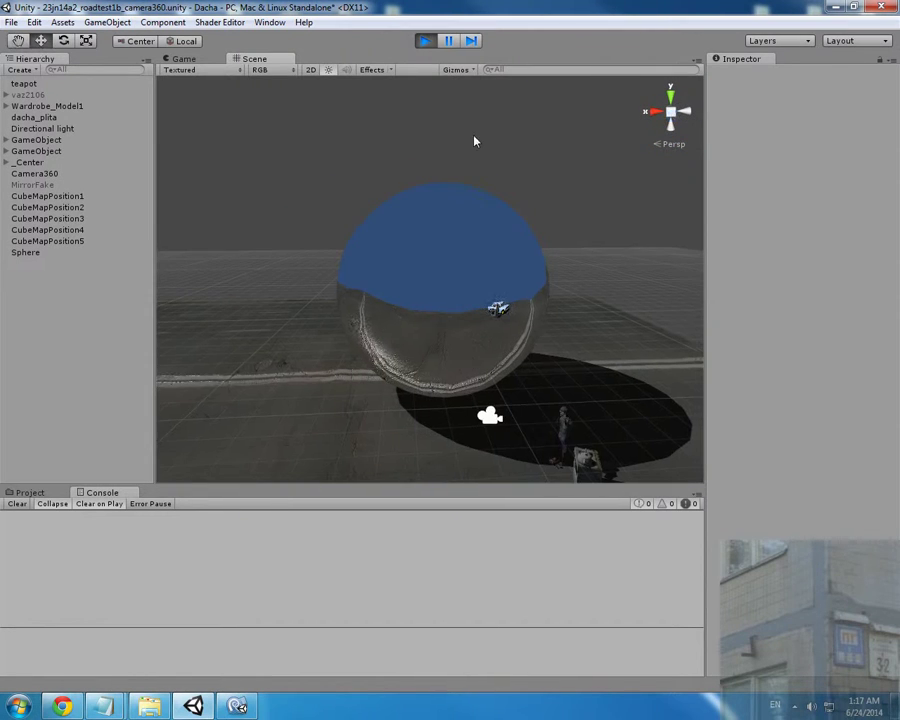
# Stop play mode and bring the sphere back into view at its original position.
pyautogui.click(425, 44)
pyautogui.moveTo(526, 323); pyautogui.dragTo(265, 229, button='right')
pyautogui.keyDown('alt'); pyautogui.moveTo(265, 230); pyautogui.dragTo(279, 253); pyautogui.keyUp('alt')
pyautogui.keyDown('alt'); pyautogui.moveTo(314, 302); pyautogui.dragTo(410, 386); pyautogui.keyUp('alt')
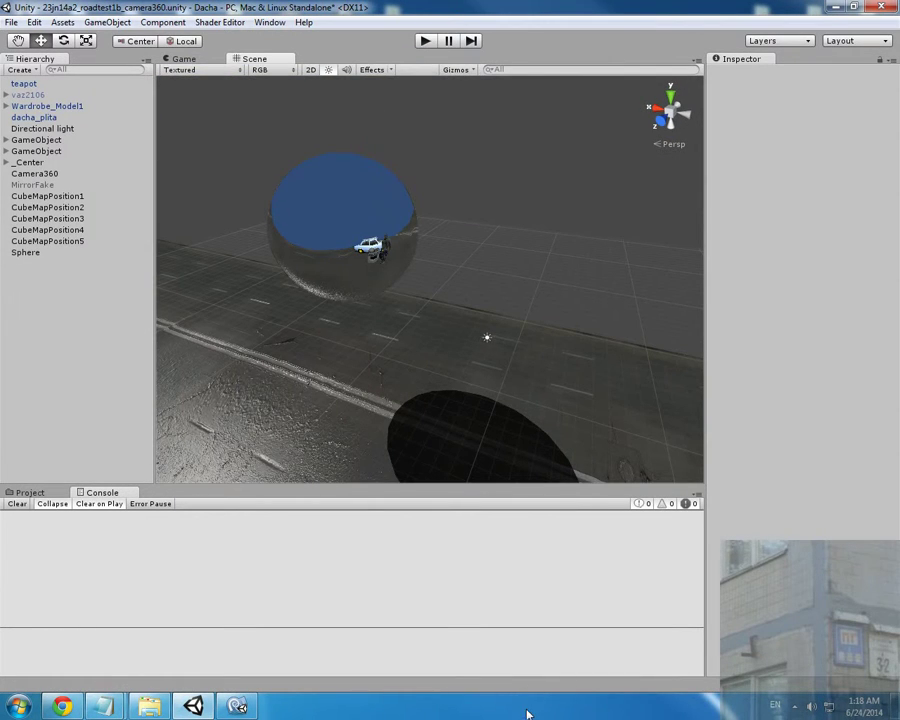